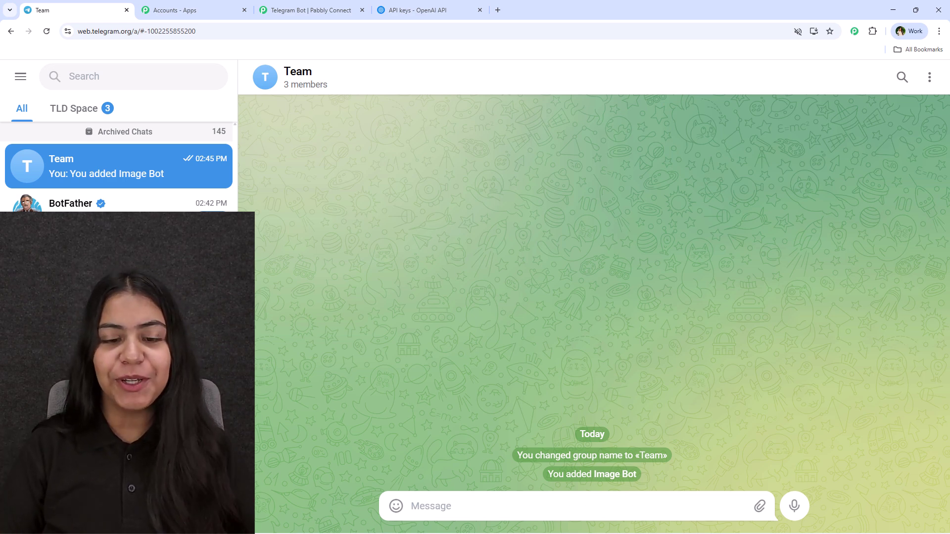
# Step: Paste and send the AI marketing ad image request to the Team group
pyautogui.write('I want an image for an AI marketing ad. It should show a robot and a human working together on digital screens.')
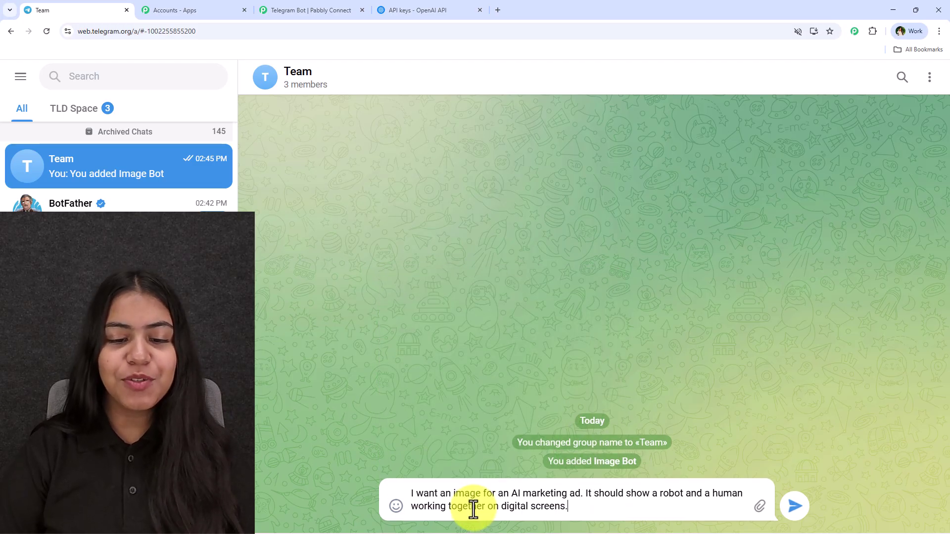
pyautogui.press('Return')
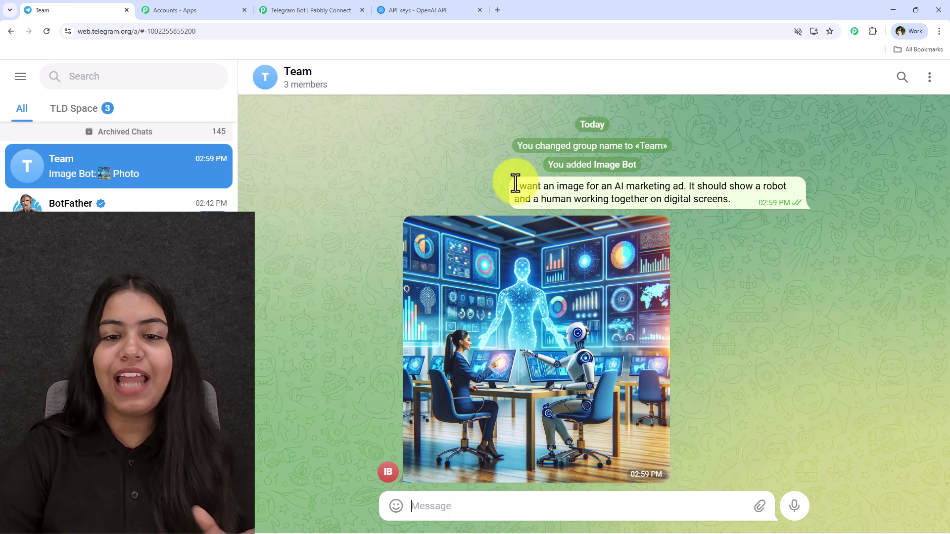
pyautogui.moveTo(519, 193); pyautogui.dragTo(719, 216)
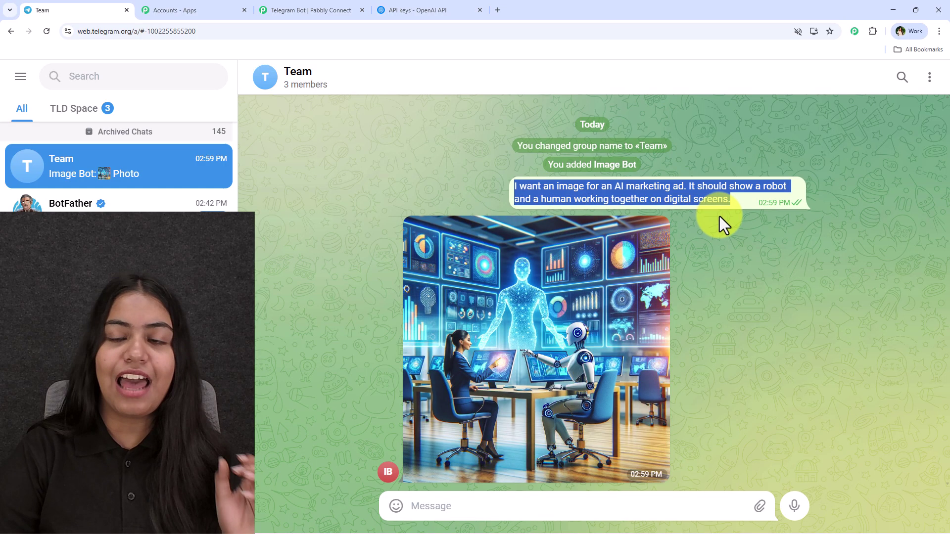
# Step: View the bot's generated robot-and-human image full size, then close the viewer
pyautogui.click(658, 314)
pyautogui.click(470, 349)
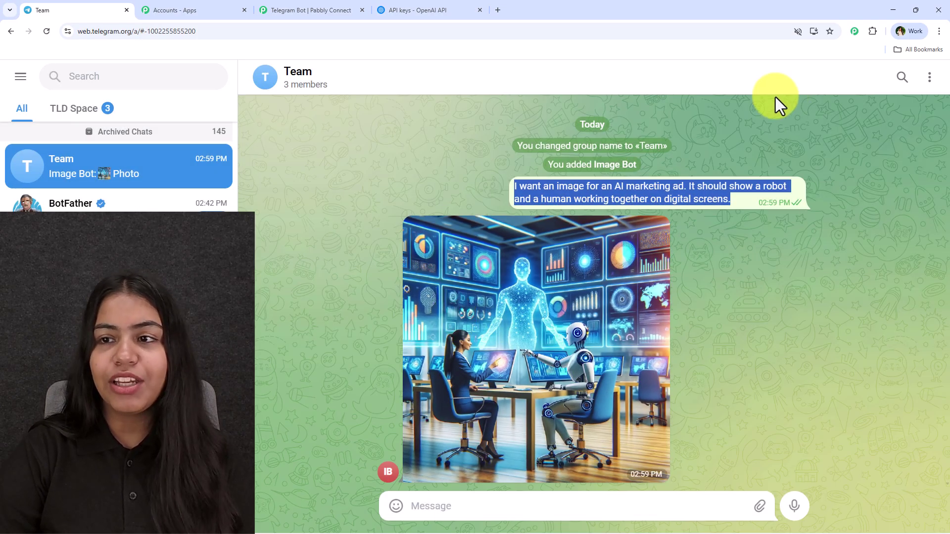
pyautogui.click(658, 252)
pyautogui.click(789, 263)
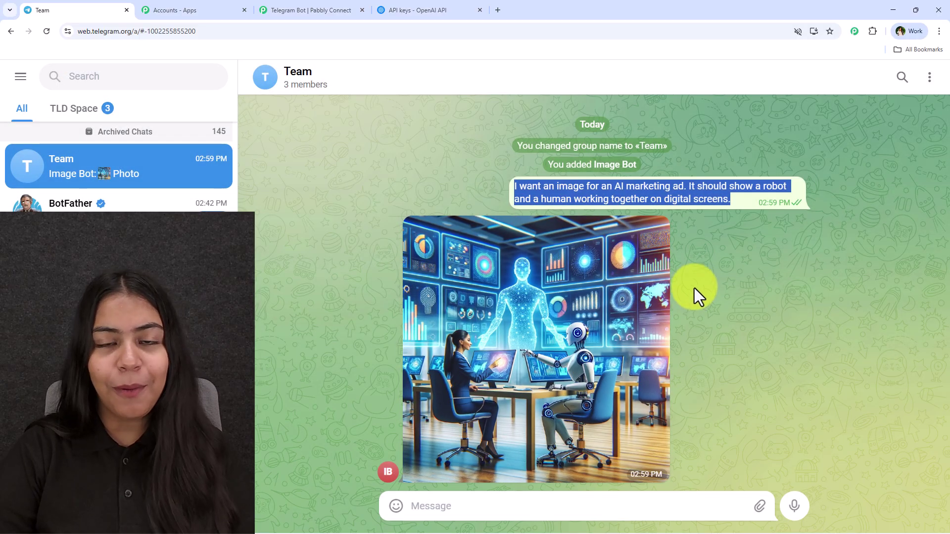
pyautogui.click(394, 225)
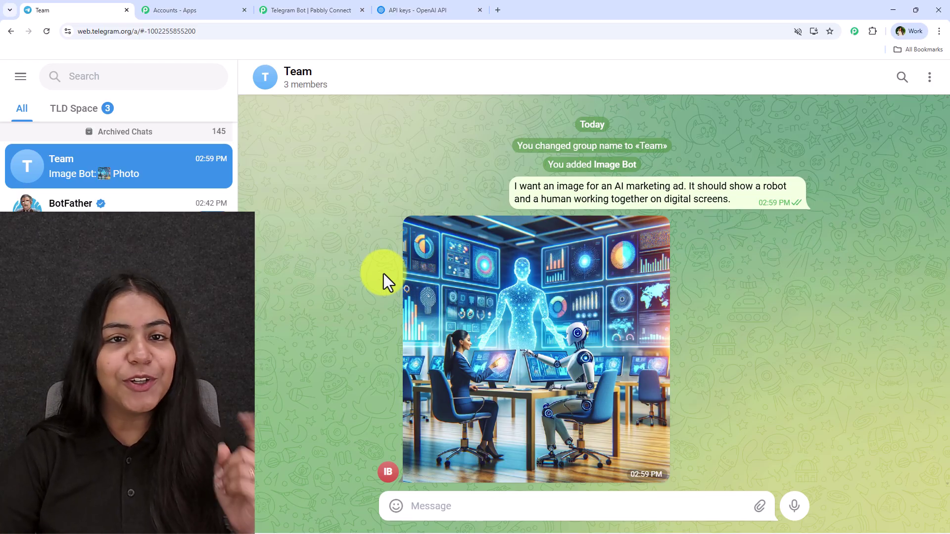
pyautogui.click(330, 10)
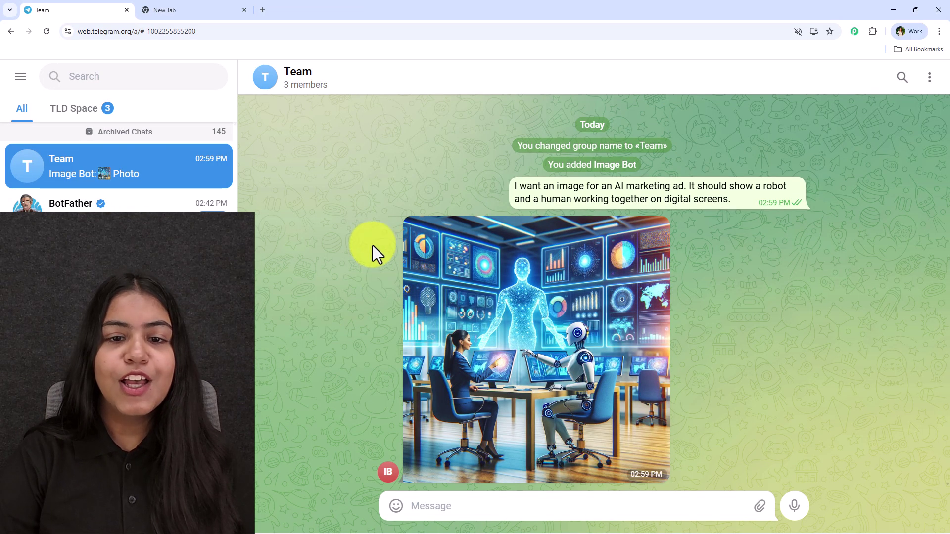
# Step: Go to pabbly.com/connect in a new tab, sign in, and open Pabbly Connect
pyautogui.click(218, 10)
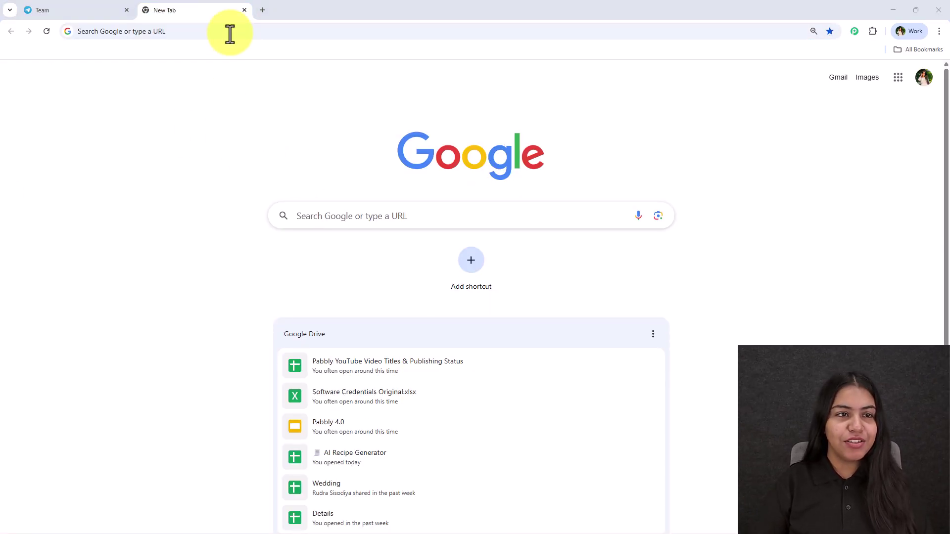
pyautogui.click(263, 33)
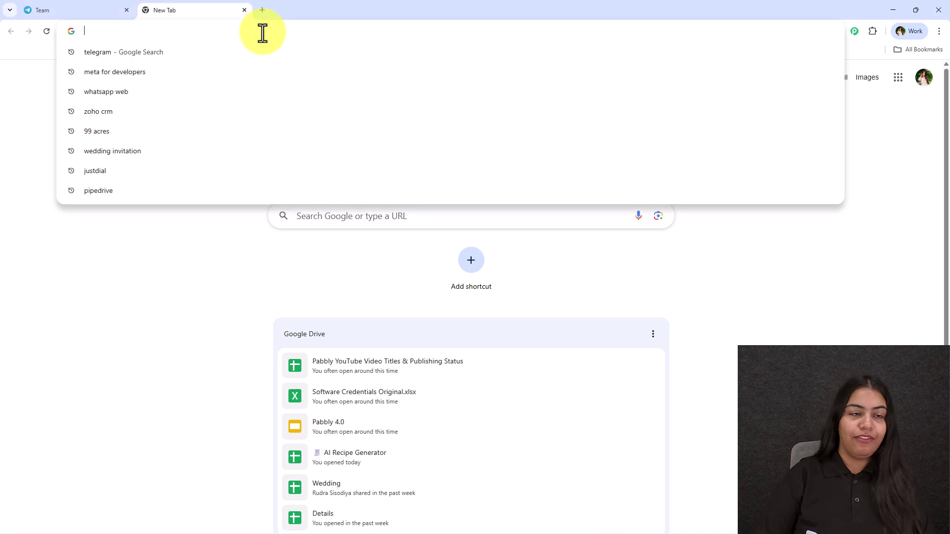
pyautogui.write('pabbly.com/connect')
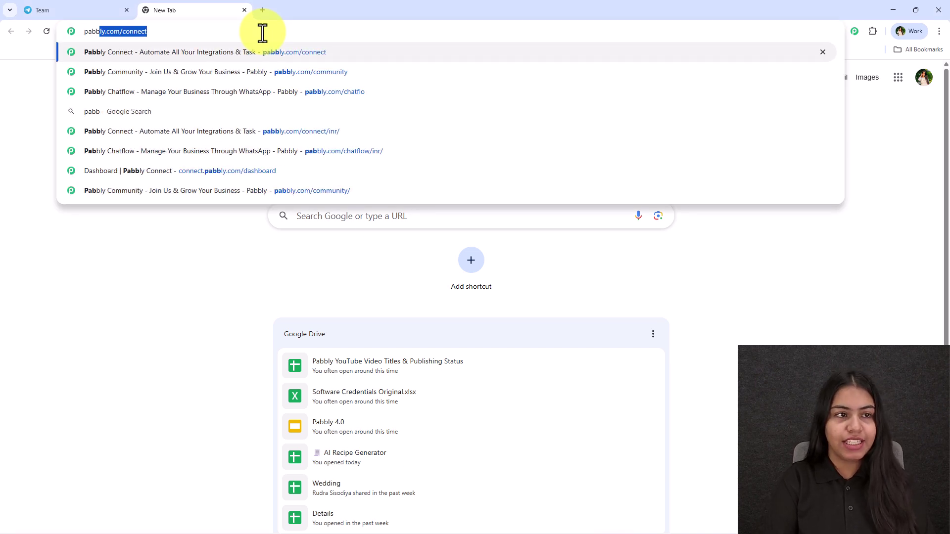
pyautogui.press('Return')
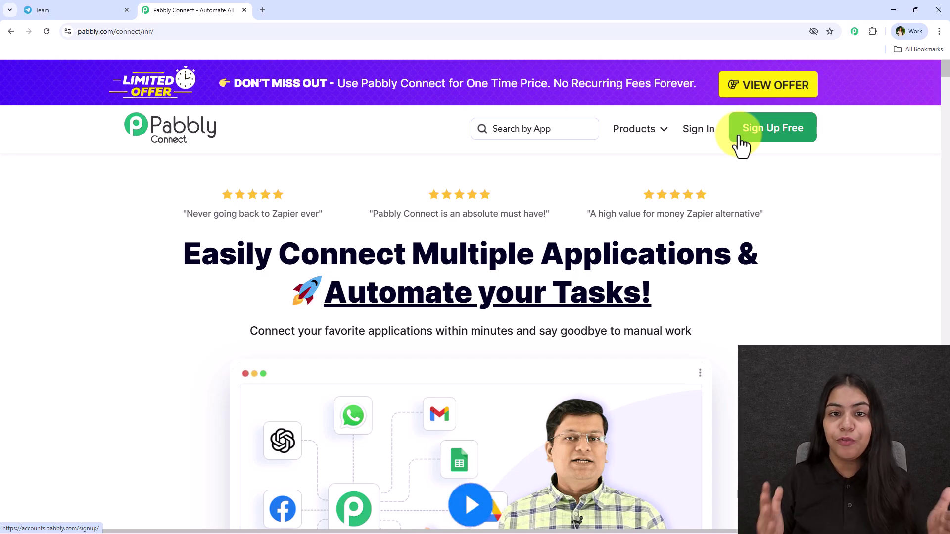
pyautogui.click(704, 141)
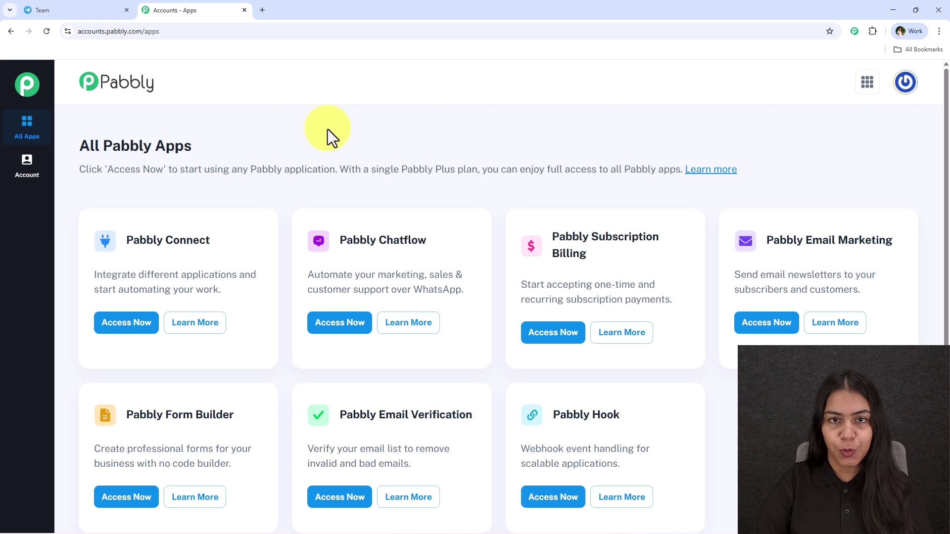
pyautogui.click(131, 326)
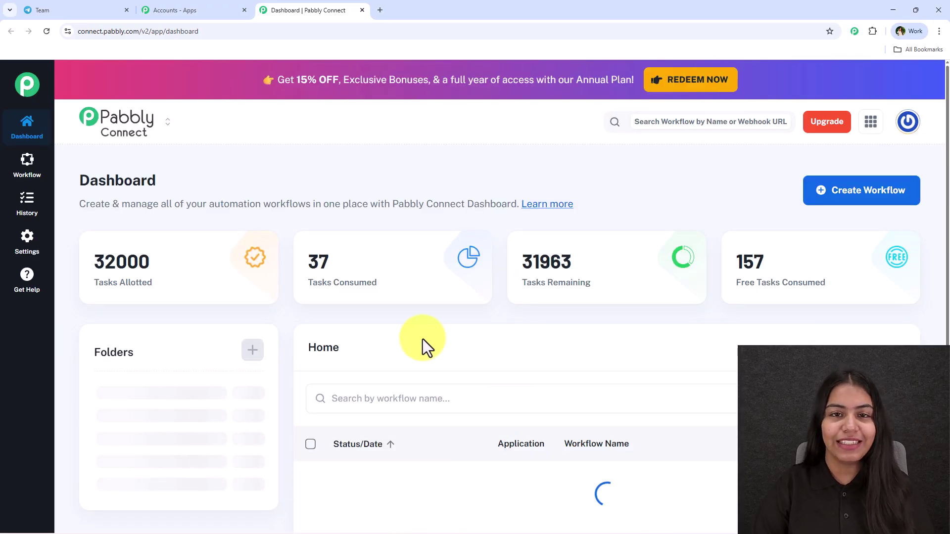
# Step: Create a New (Beta) workflow called 'Telegram Bot' inside the Automations folder
pyautogui.click(881, 193)
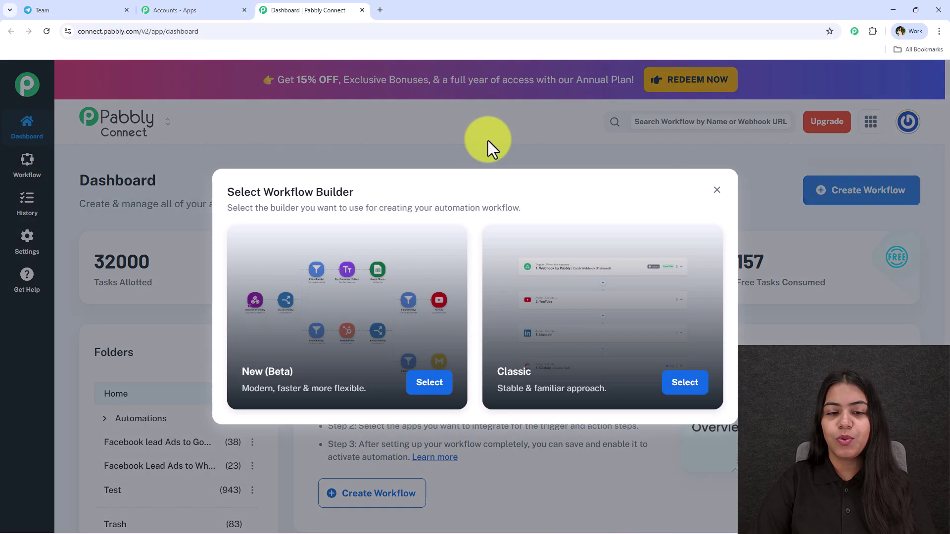
pyautogui.tripleClick(220, 197)
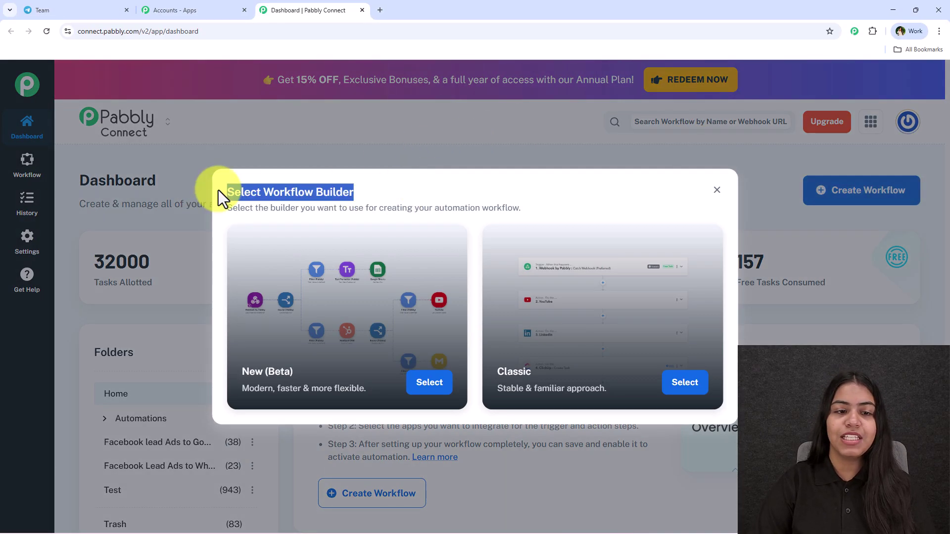
pyautogui.click(514, 203)
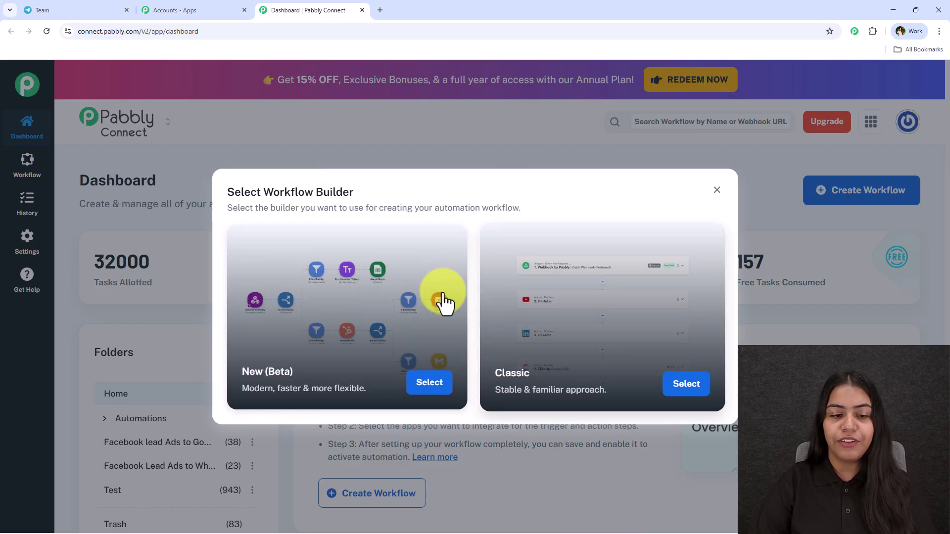
pyautogui.click(439, 385)
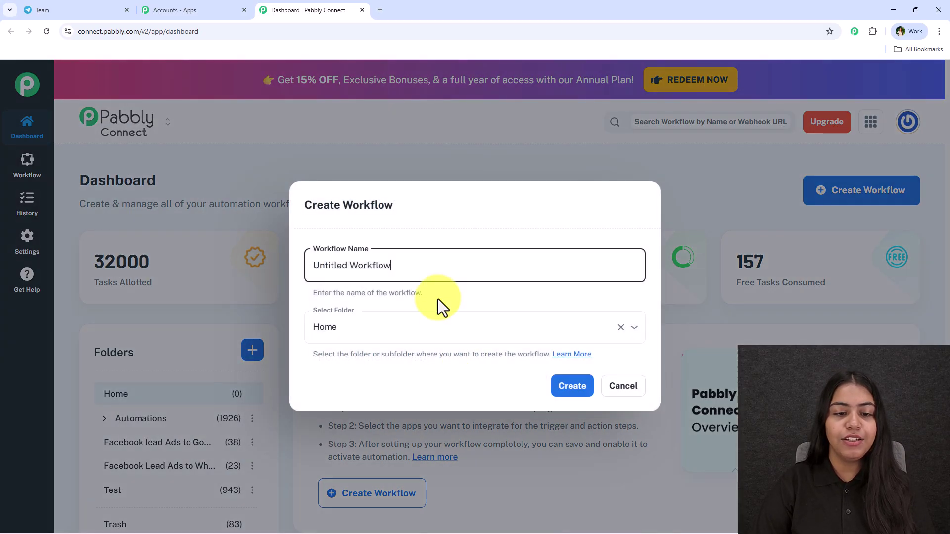
pyautogui.tripleClick(373, 269)
pyautogui.write('Telegram Bot')
pyautogui.click(451, 328)
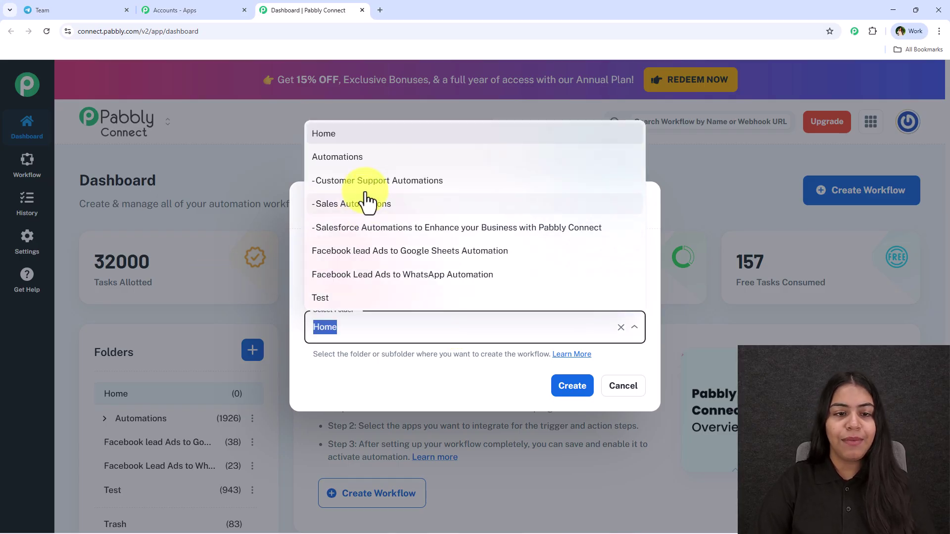
pyautogui.click(367, 155)
pyautogui.click(388, 387)
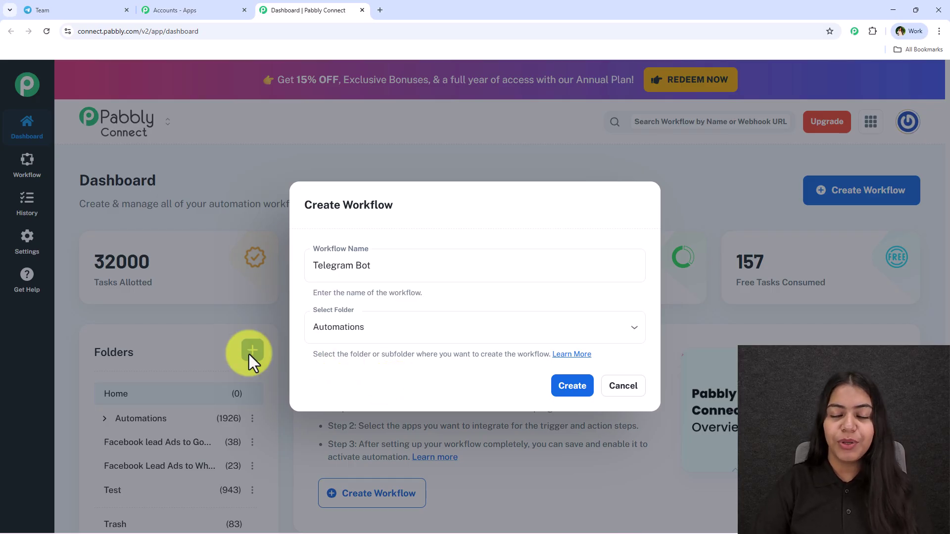
pyautogui.click(572, 388)
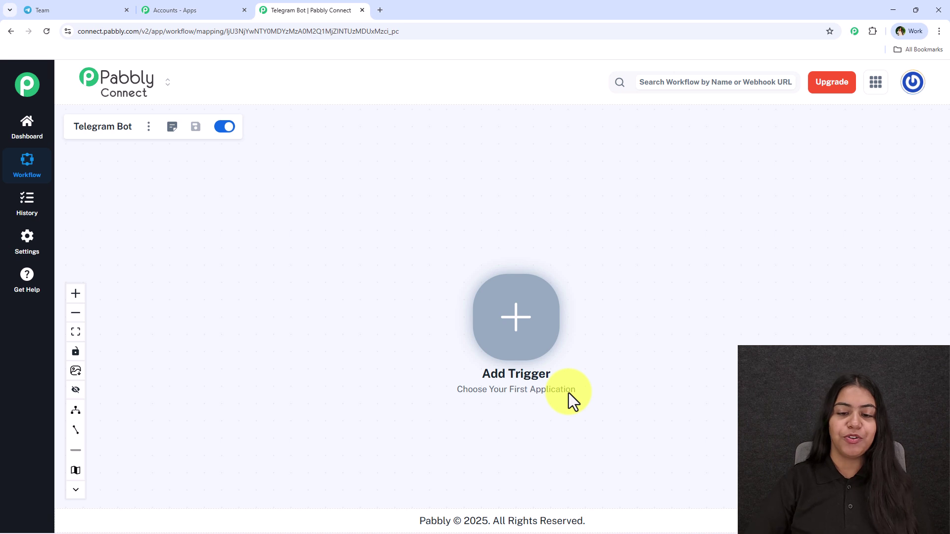
pyautogui.scroll(3, 569, 393)
pyautogui.moveTo(480, 349); pyautogui.dragTo(327, 318)
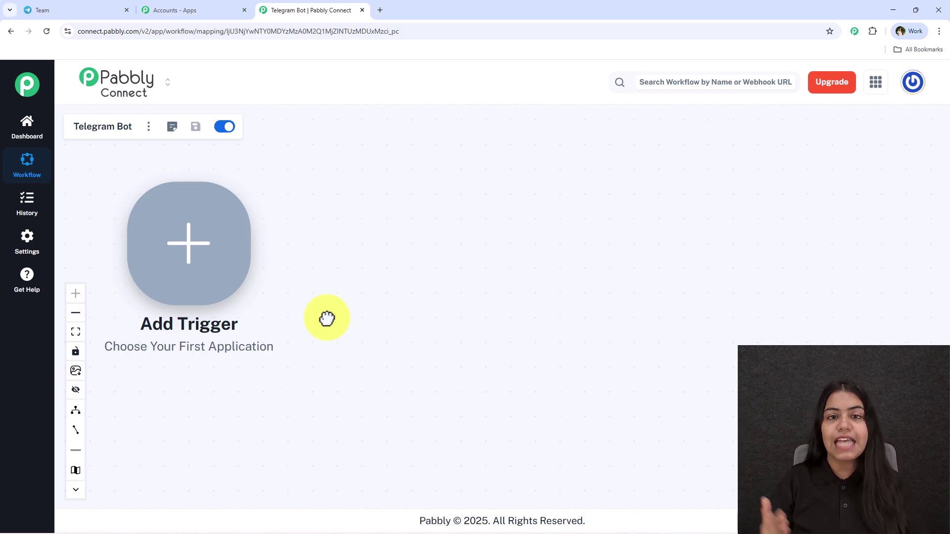
pyautogui.scroll(-2, 218, 276)
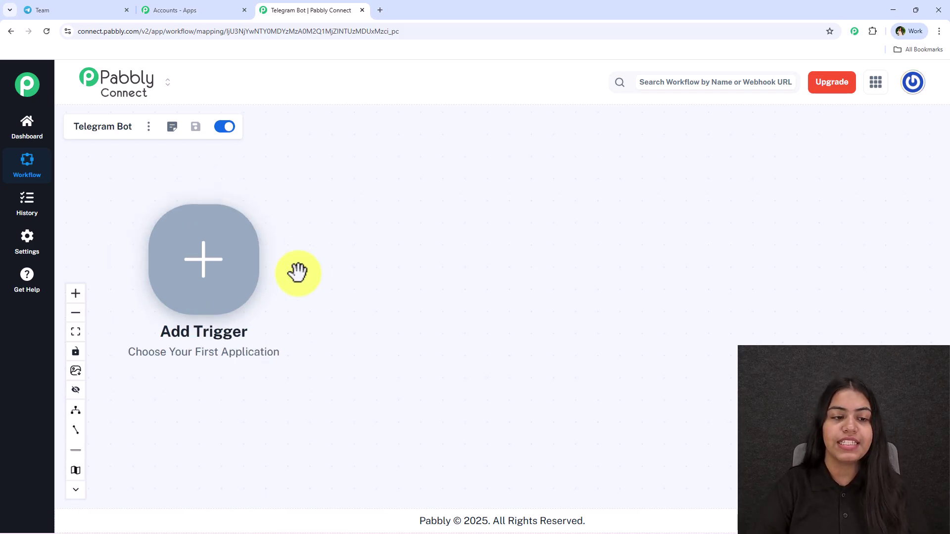
pyautogui.hscroll(2, 327, 281)
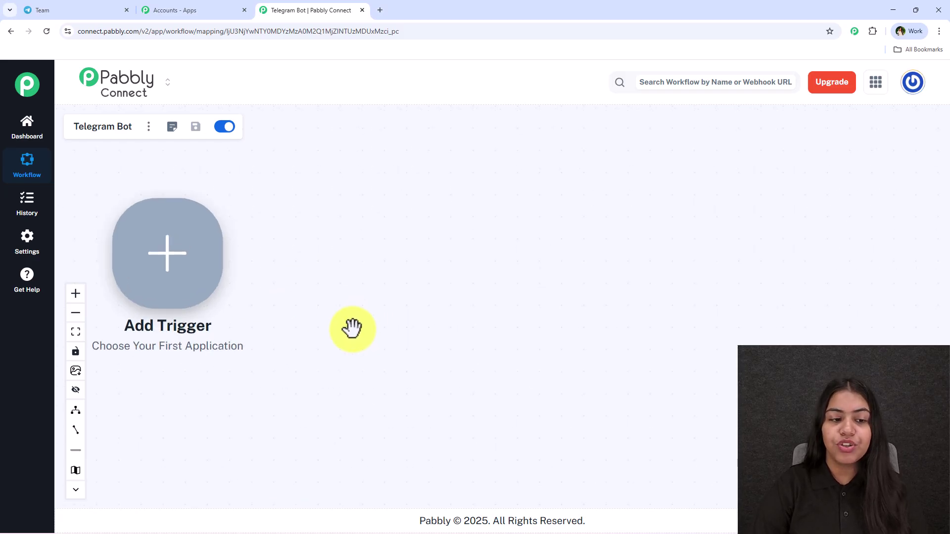
pyautogui.moveTo(331, 333); pyautogui.dragTo(340, 333)
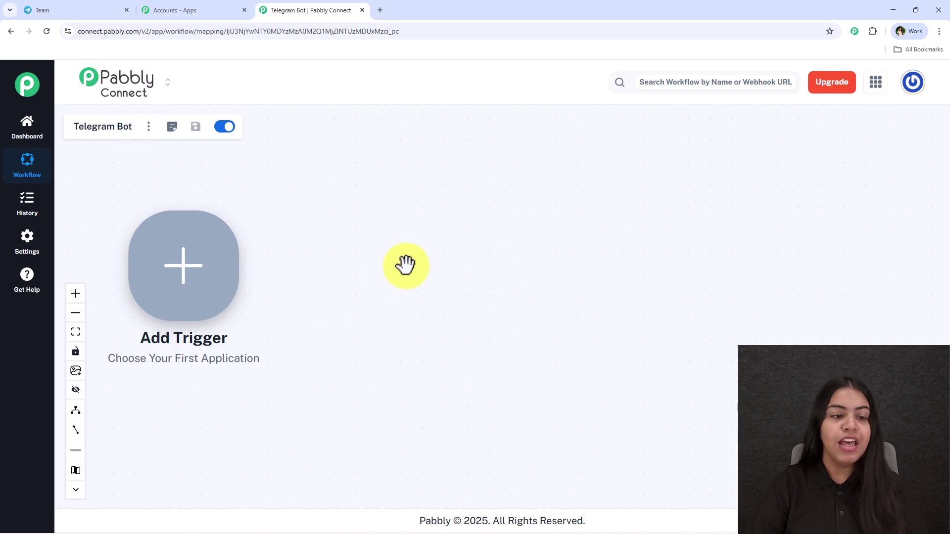
pyautogui.moveTo(405, 265); pyautogui.dragTo(416, 303)
# Step: Set the trigger app to Telegram Bot with the Set Webhook / Watch Updates event
pyautogui.click(243, 292)
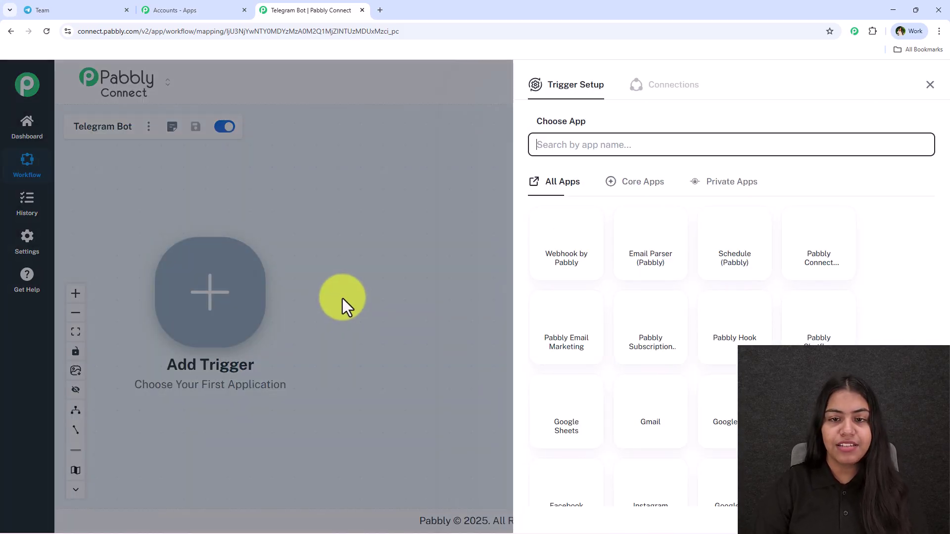
pyautogui.write('Telegra')
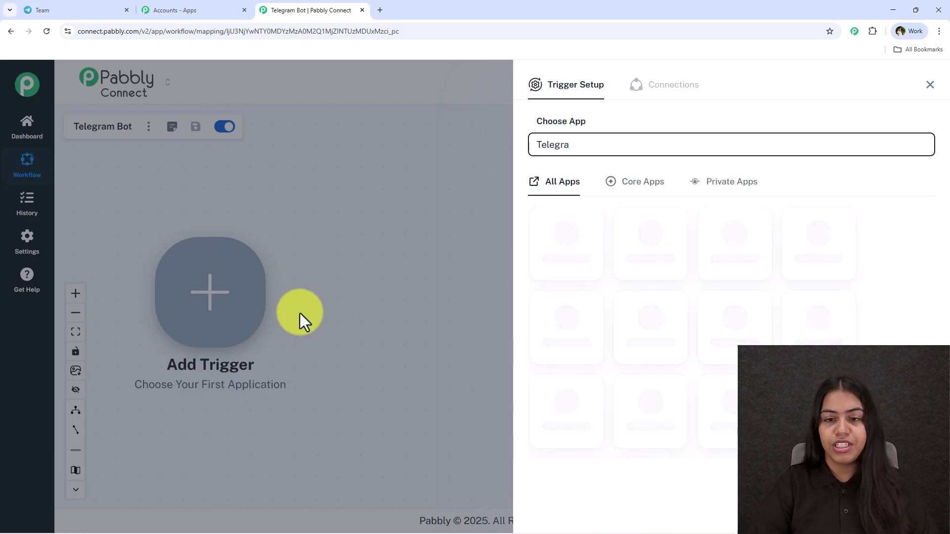
pyautogui.click(570, 269)
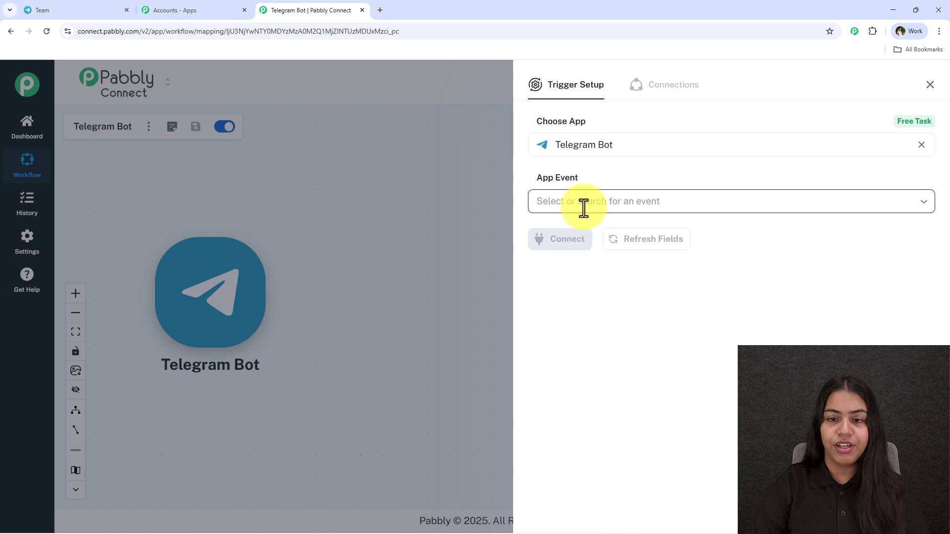
pyautogui.click(584, 205)
pyautogui.click(721, 234)
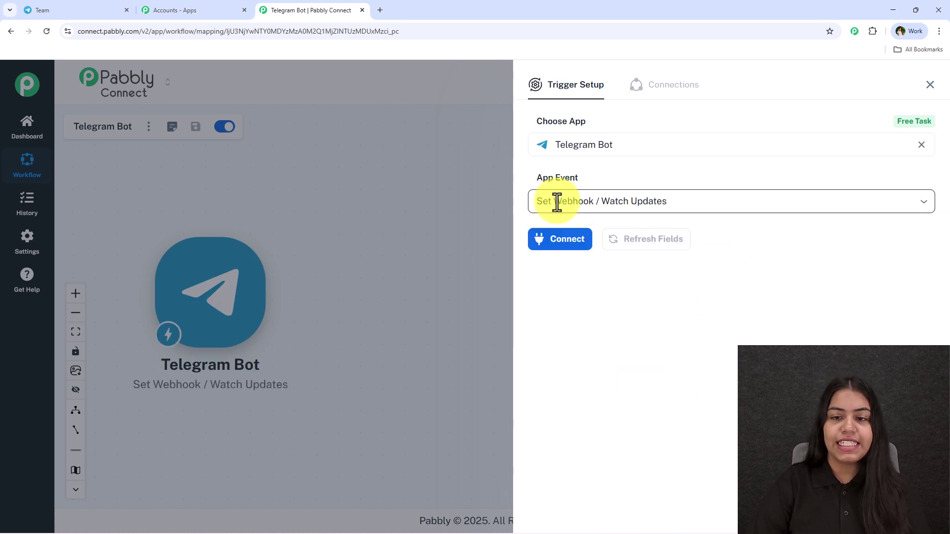
# Step: Choose Add New Connection for the Telegram Bot trigger, then switch to Telegram Web
pyautogui.click(549, 250)
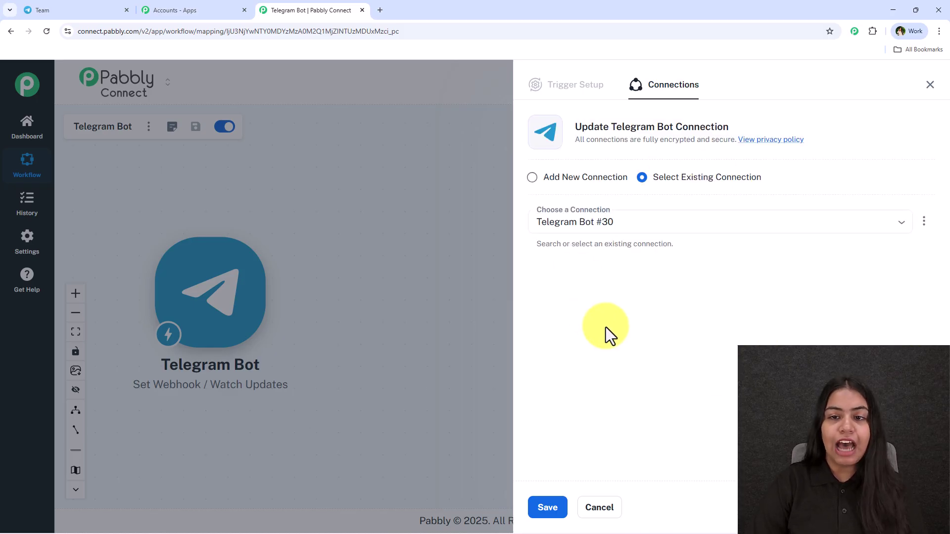
pyautogui.moveTo(614, 127); pyautogui.dragTo(735, 128)
pyautogui.moveTo(791, 187); pyautogui.dragTo(651, 198)
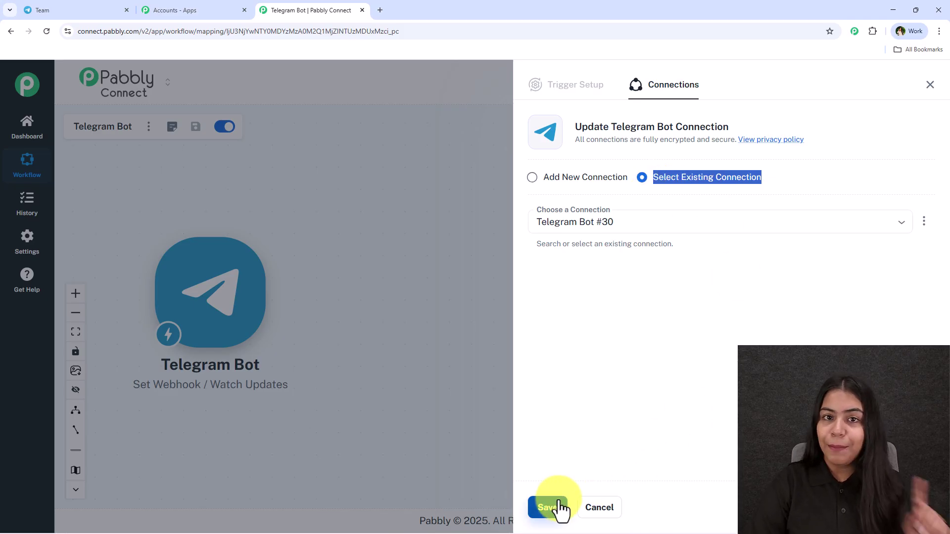
pyautogui.click(533, 180)
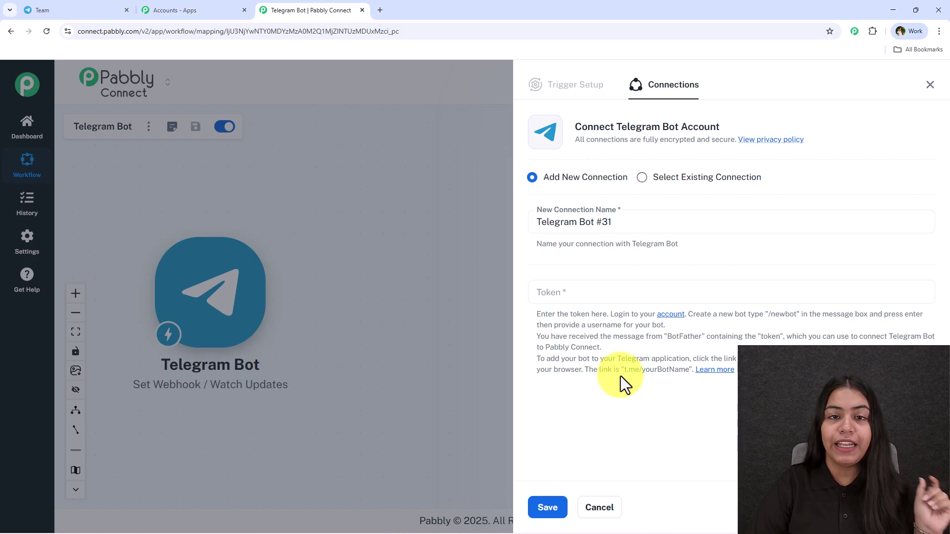
pyautogui.click(34, 7)
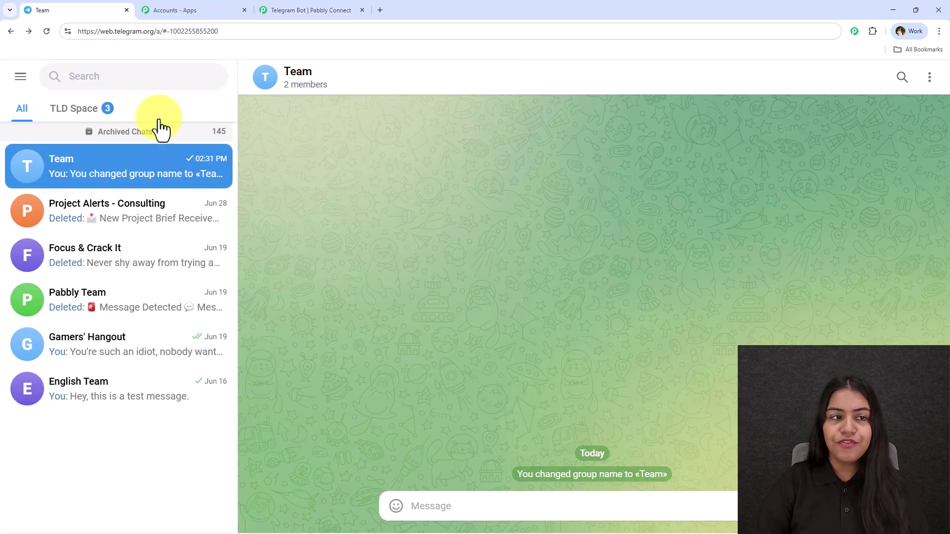
# Step: Open the BotFather chat, start it, and issue /newbot
pyautogui.click(121, 85)
pyautogui.write('Botfather')
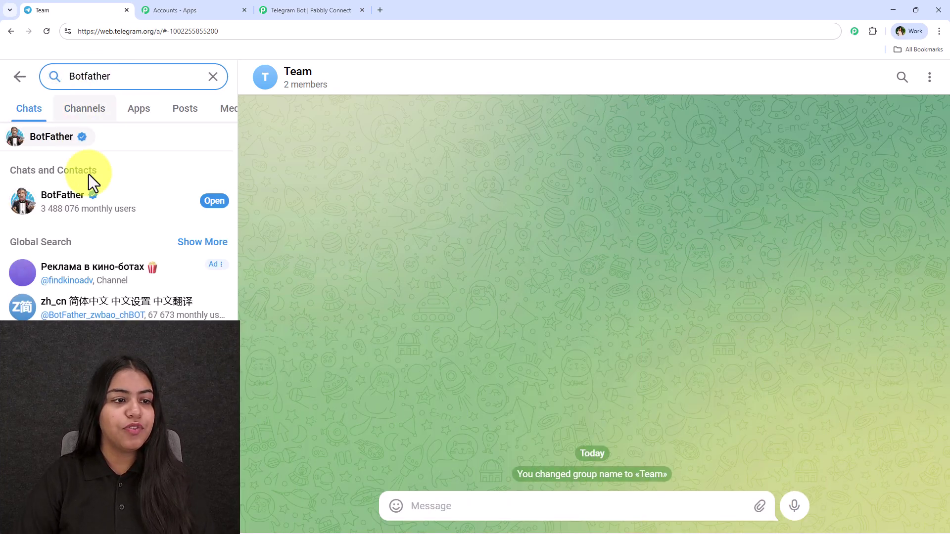
pyautogui.click(89, 200)
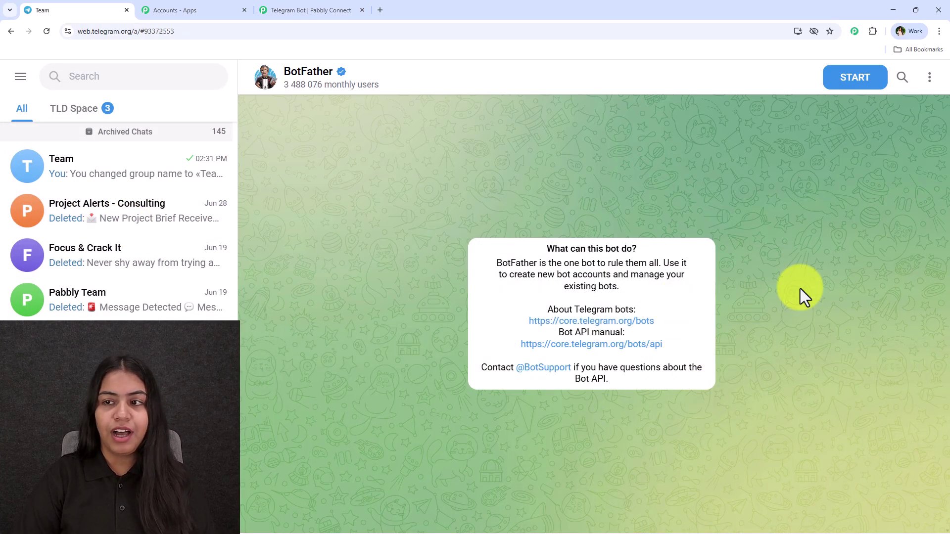
pyautogui.click(844, 78)
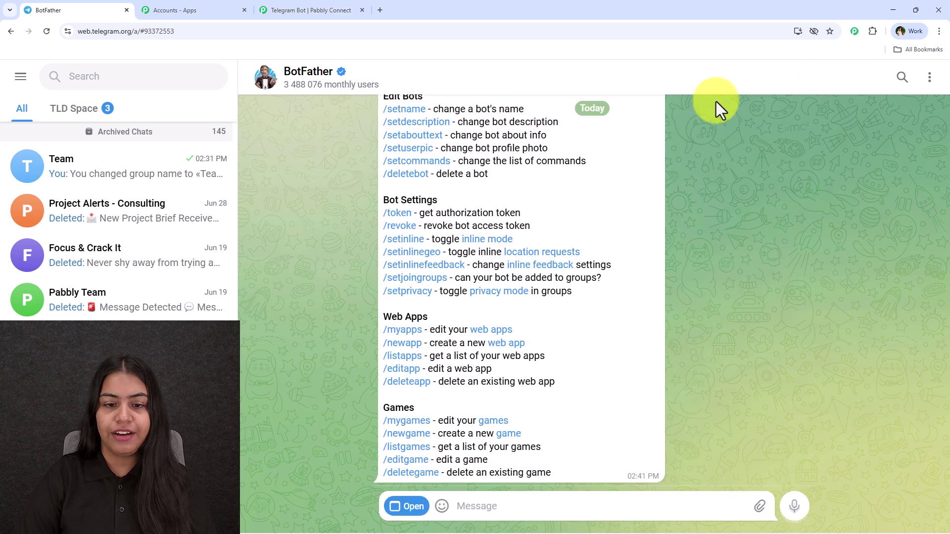
pyautogui.scroll(4, 690, 362)
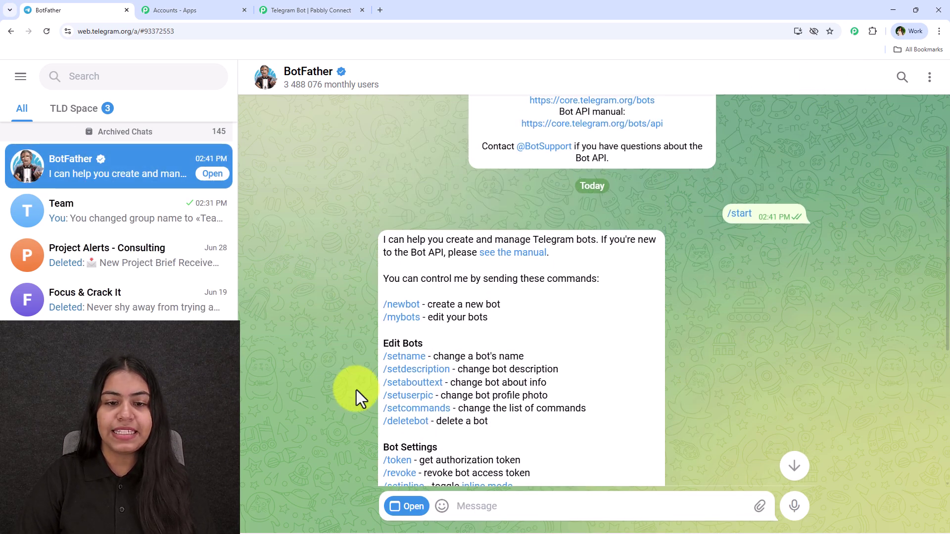
pyautogui.click(394, 308)
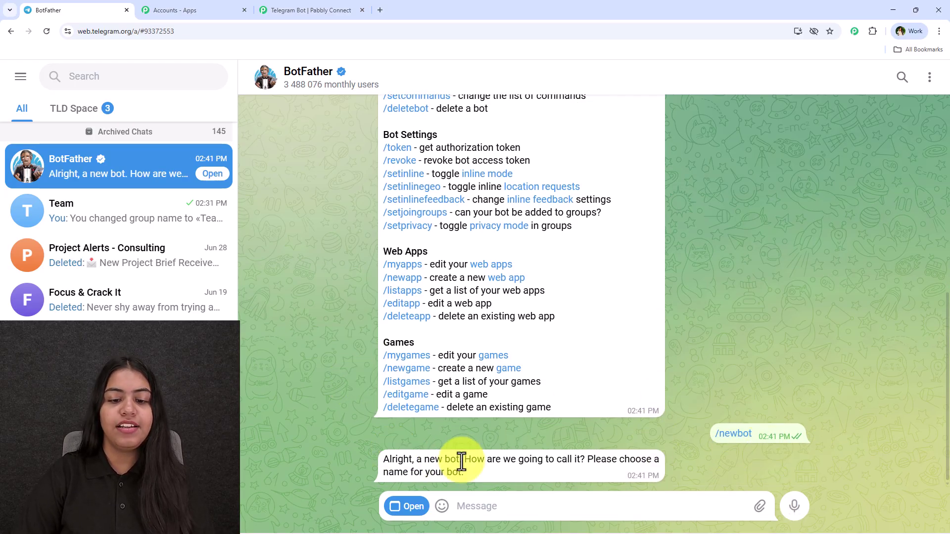
# Step: Name the new bot 'Image Bot'
pyautogui.click(508, 497)
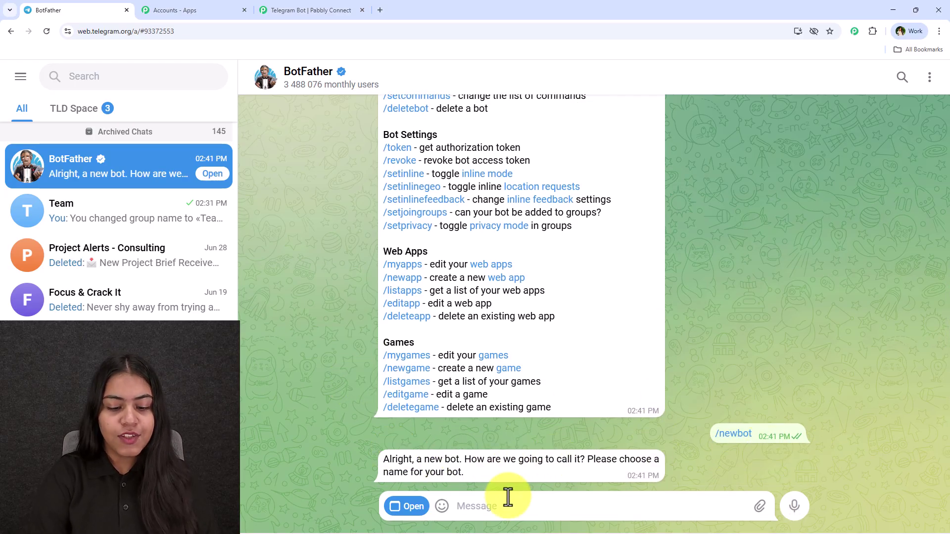
pyautogui.write('mage')
pyautogui.hotkey('ctrl', 'a')
pyautogui.write('Im')
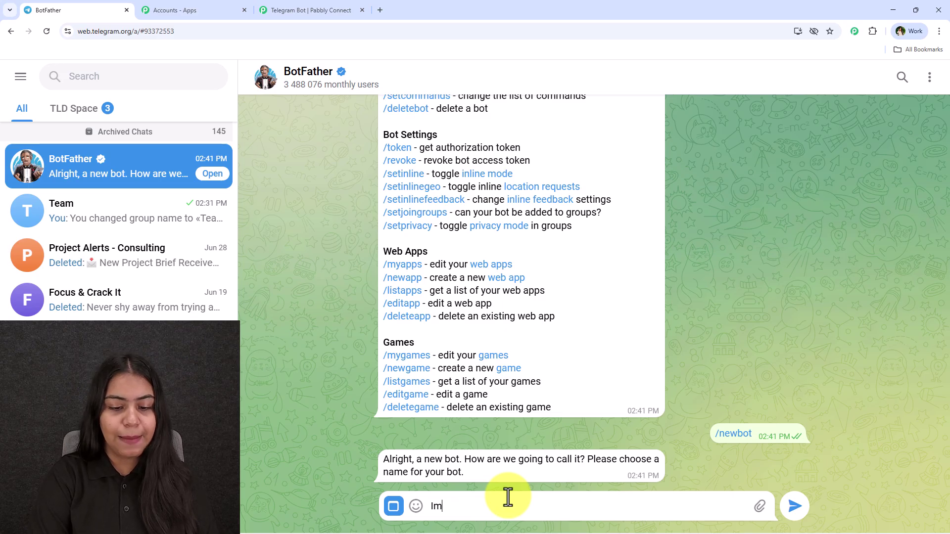
pyautogui.write('age Bot')
pyautogui.press('Return')
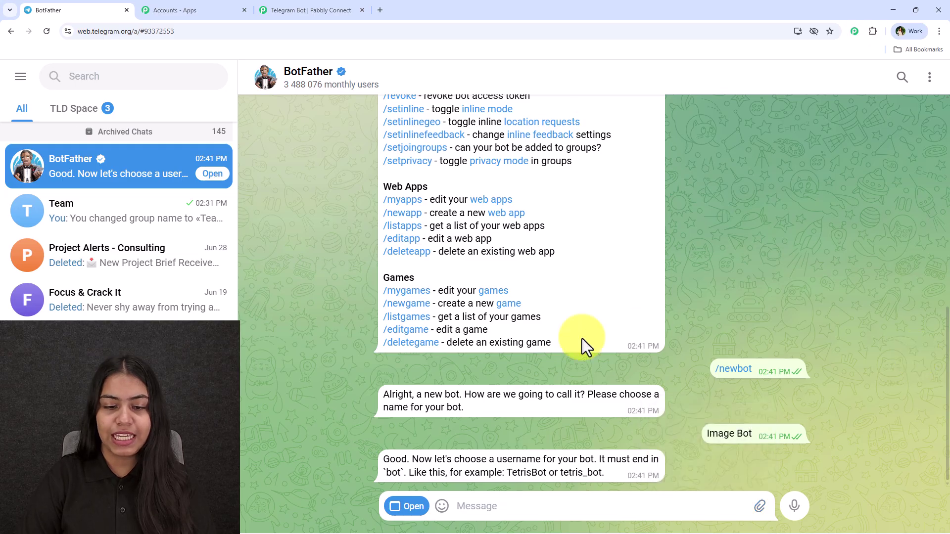
# Step: Give the bot the username 'Imagepabblytuts_bot'
pyautogui.moveTo(455, 460); pyautogui.dragTo(594, 460)
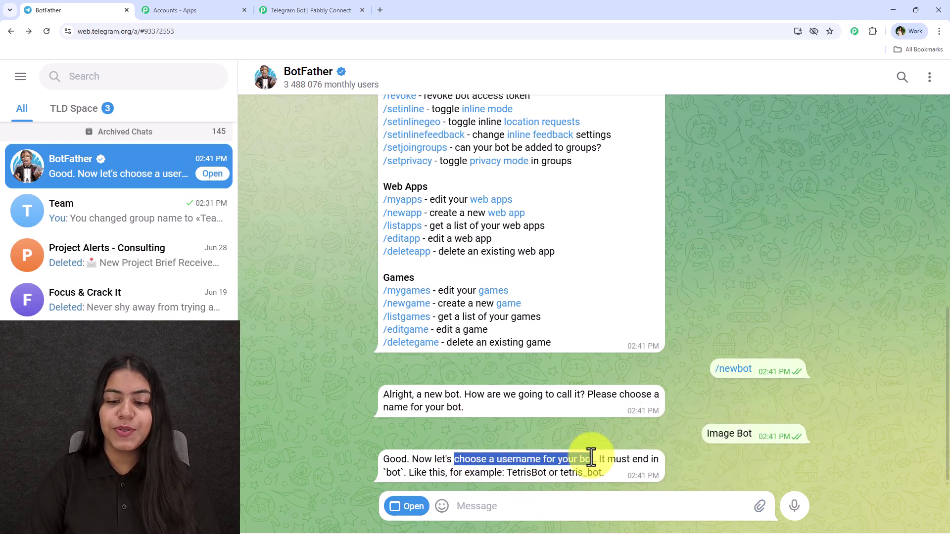
pyautogui.click(477, 510)
pyautogui.write('m')
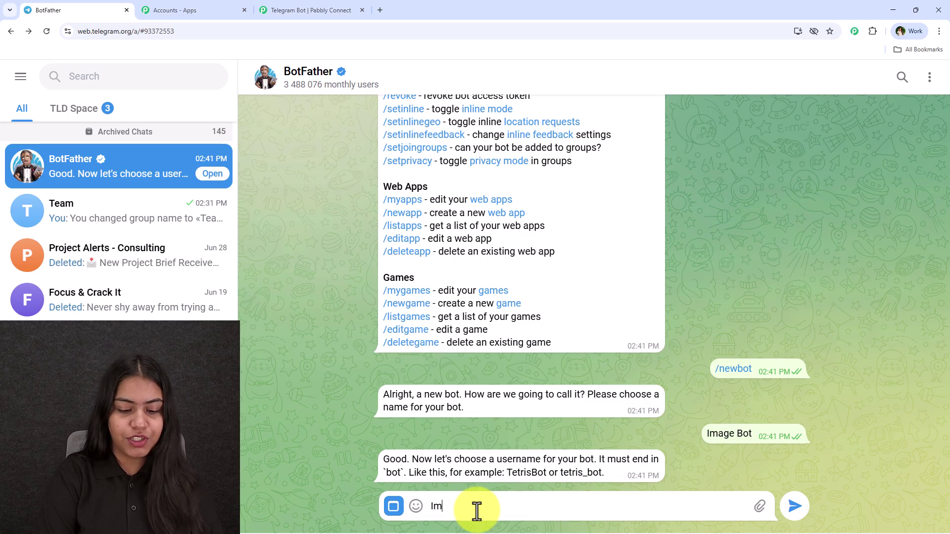
pyautogui.write('agepabblytuts_bot')
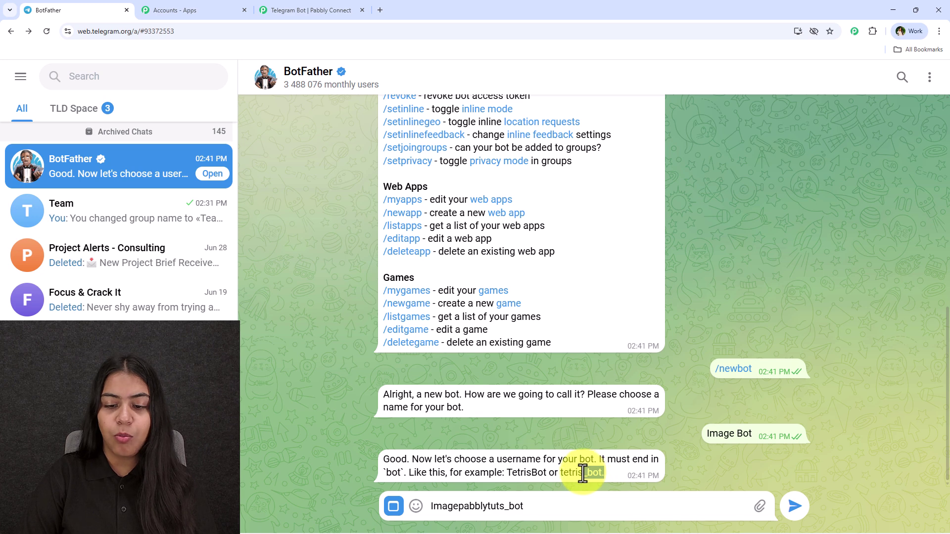
pyautogui.click(551, 510)
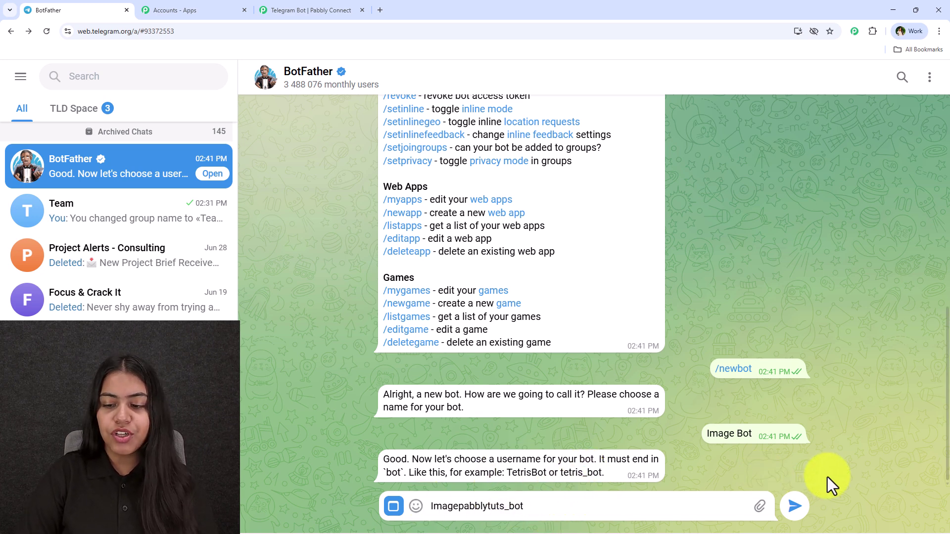
pyautogui.click(803, 508)
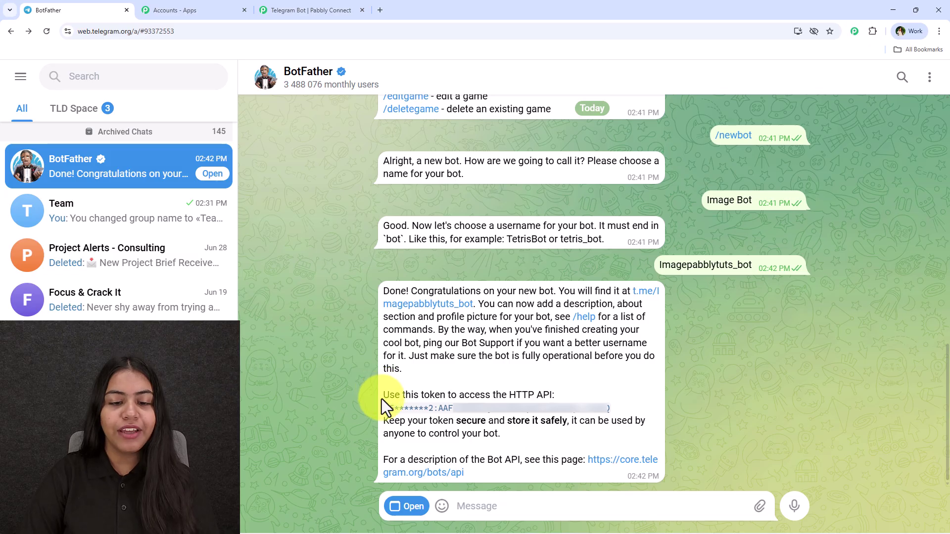
# Step: Copy the new bot's HTTP API token from BotFather's reply
pyautogui.moveTo(382, 396); pyautogui.dragTo(561, 402)
pyautogui.click(562, 403)
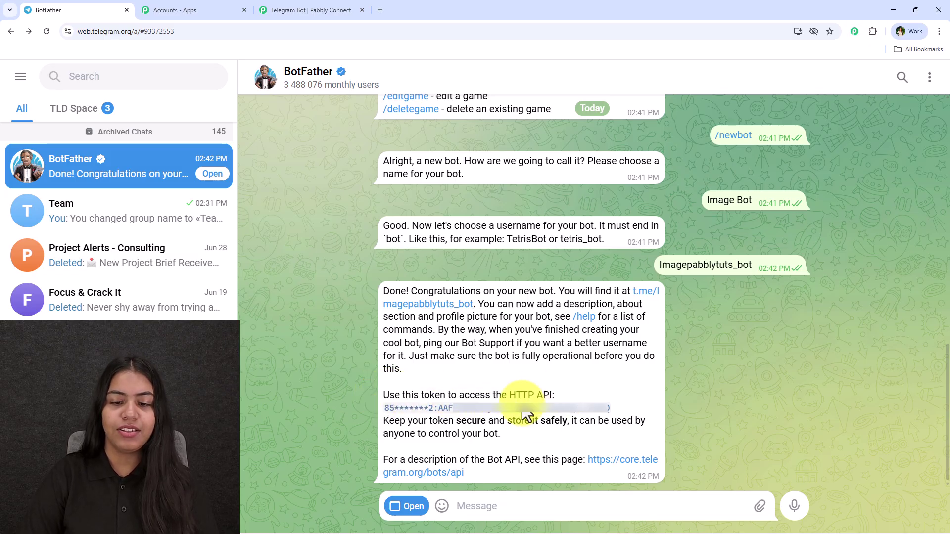
pyautogui.click(567, 420)
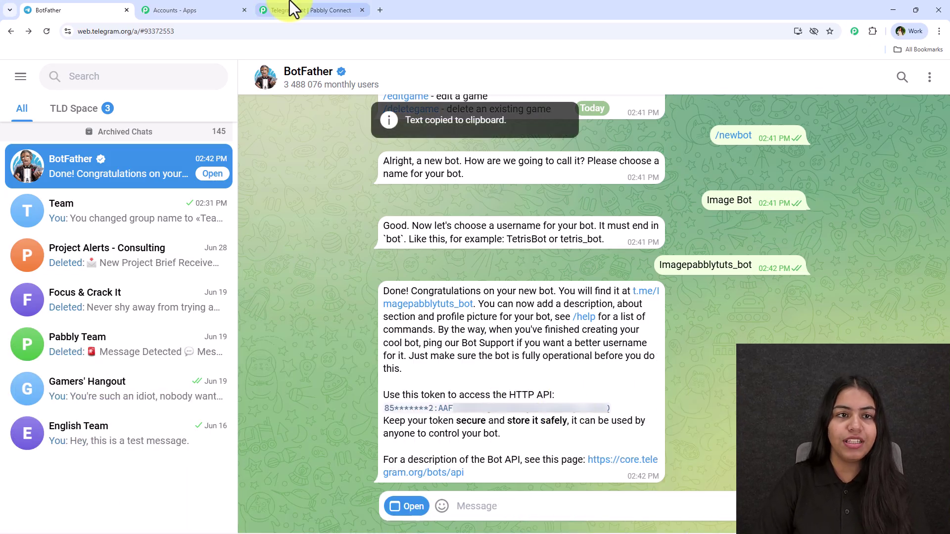
# Step: Paste the bot token into the new Telegram Bot connection's Token field and save it
pyautogui.click(290, 9)
pyautogui.click(603, 291)
pyautogui.hotkey('ctrl', 'v')
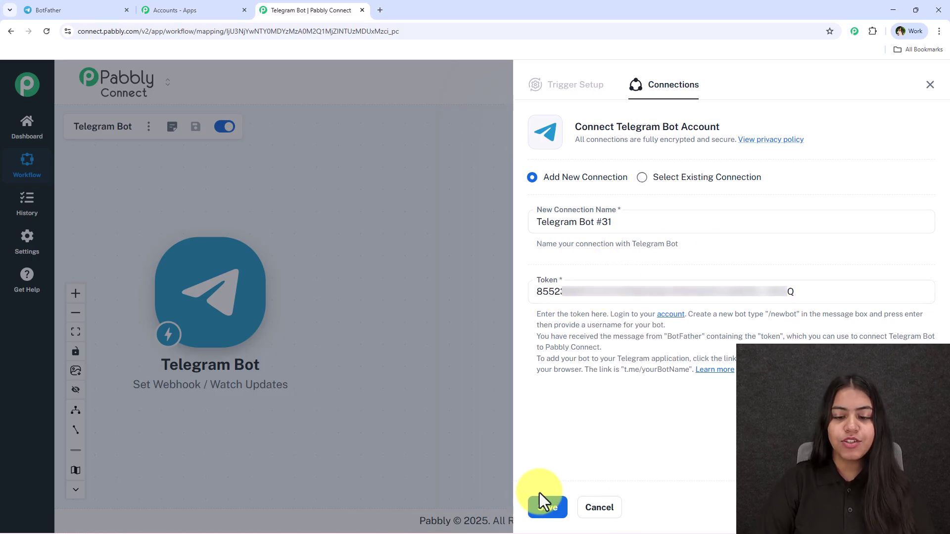
pyautogui.click(547, 507)
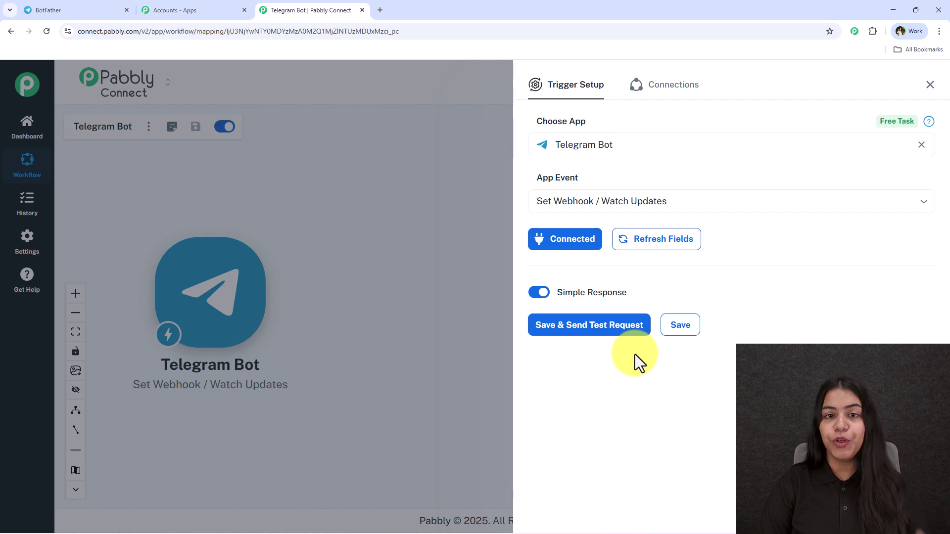
pyautogui.click(31, 10)
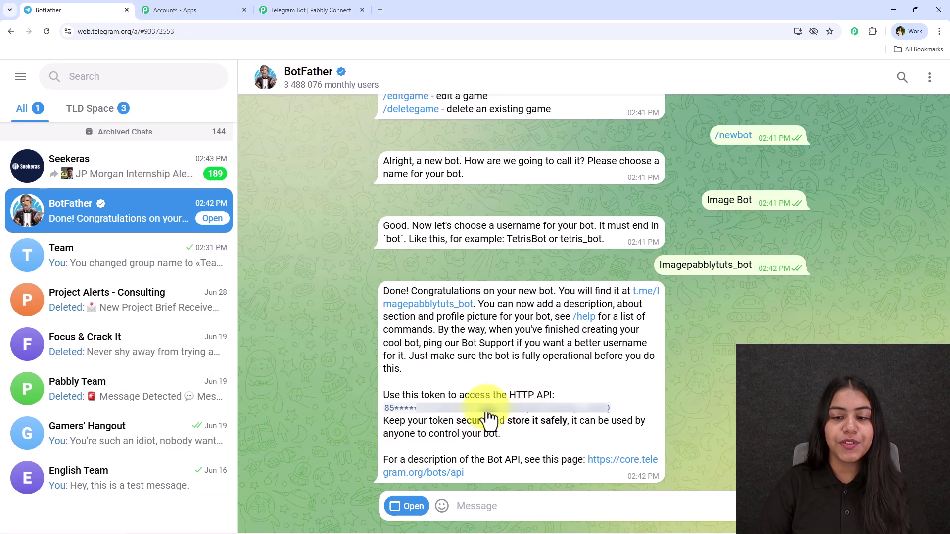
# Step: Add Image Bot (Imagepabblytuts_bot) to the Team group through Add Members
pyautogui.moveTo(751, 265); pyautogui.dragTo(659, 261)
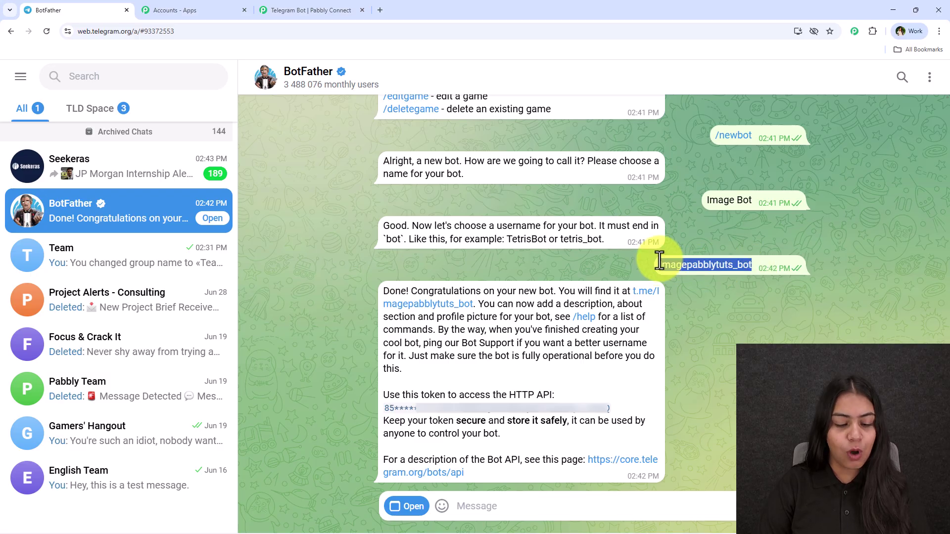
pyautogui.click(169, 267)
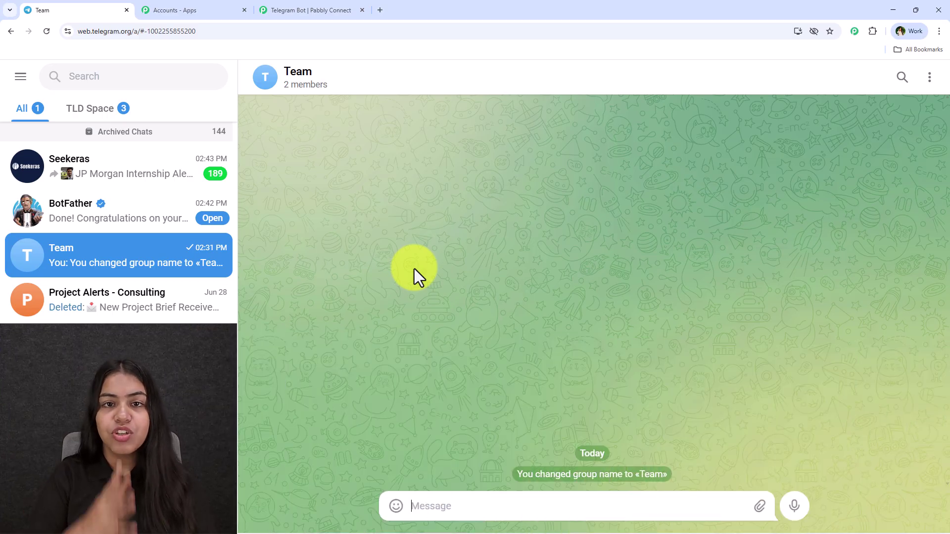
pyautogui.click(316, 90)
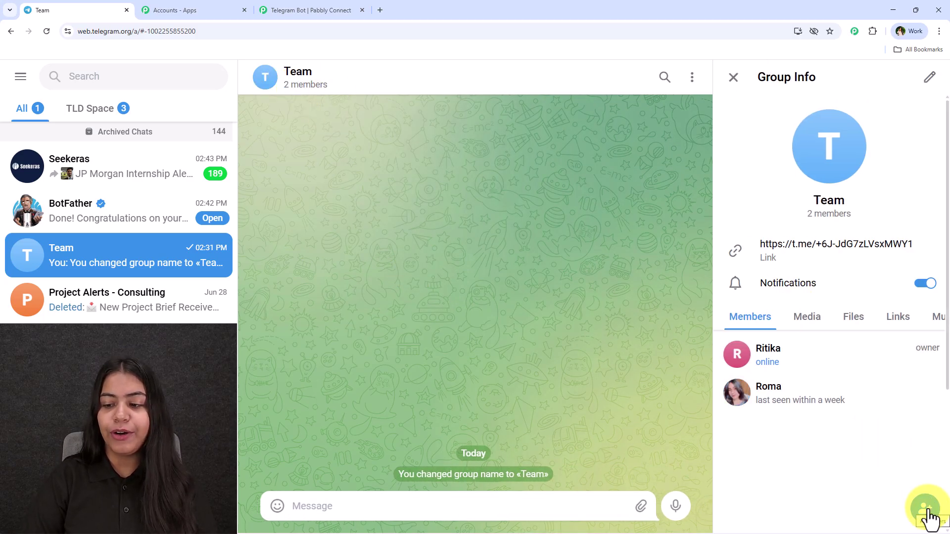
pyautogui.click(927, 512)
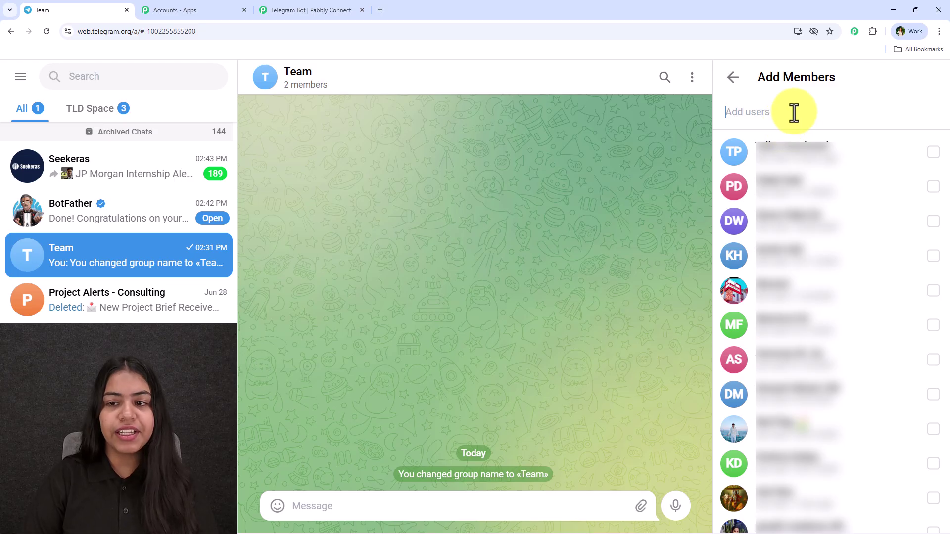
pyautogui.hotkey('ctrl', 'v')
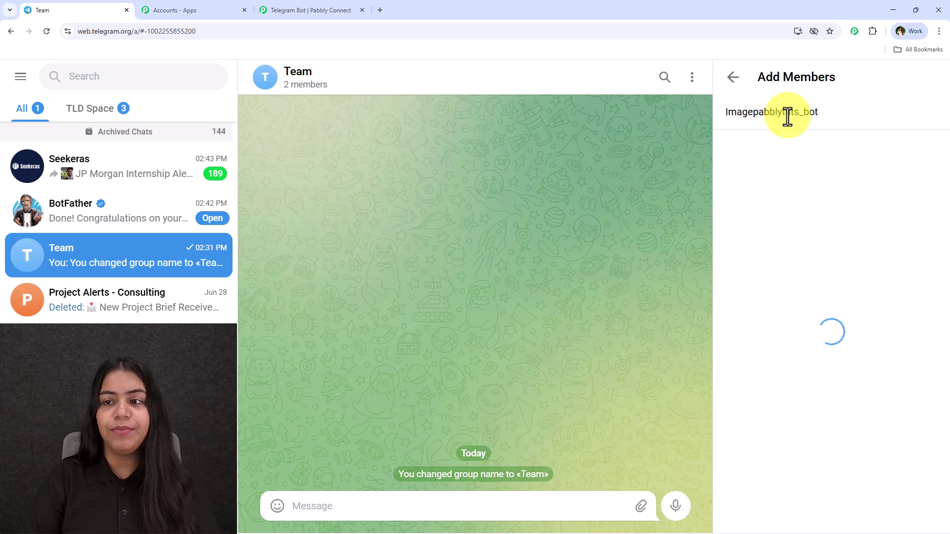
pyautogui.click(883, 156)
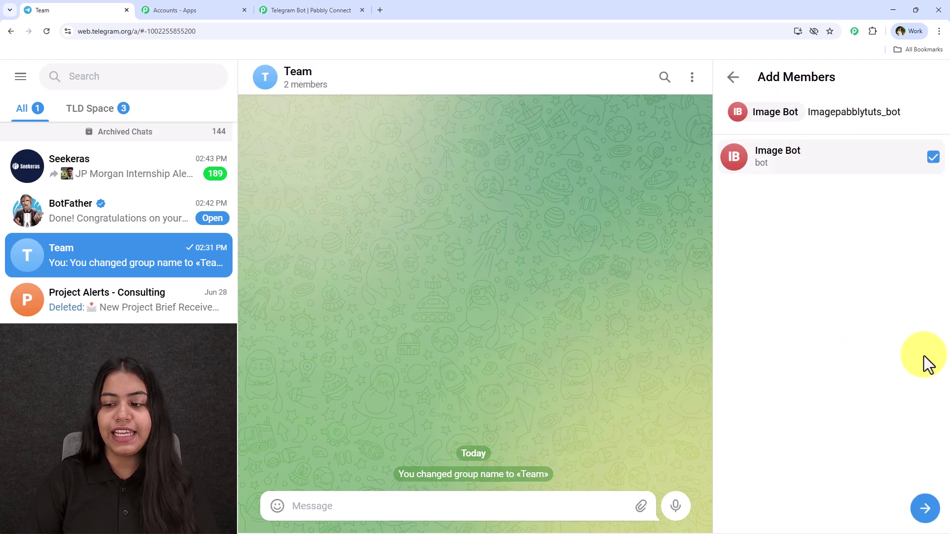
pyautogui.click(924, 514)
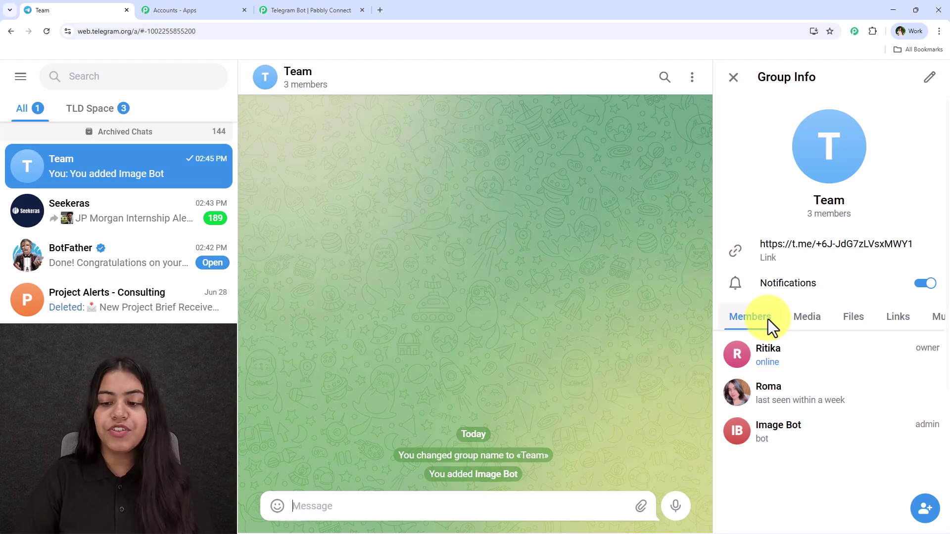
# Step: Use Save & Send Test Request on the Telegram Bot trigger in Pabbly Connect
pyautogui.click(734, 78)
pyautogui.click(269, 8)
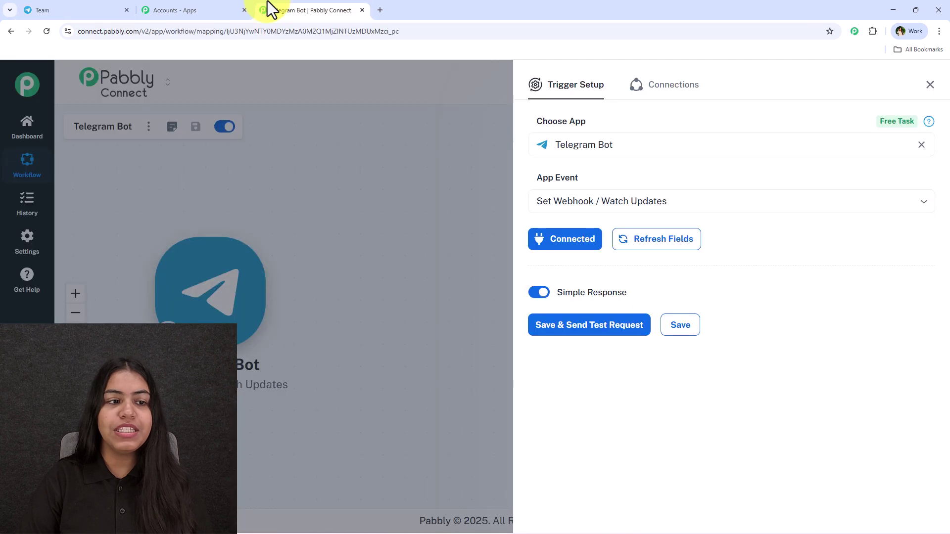
pyautogui.click(589, 343)
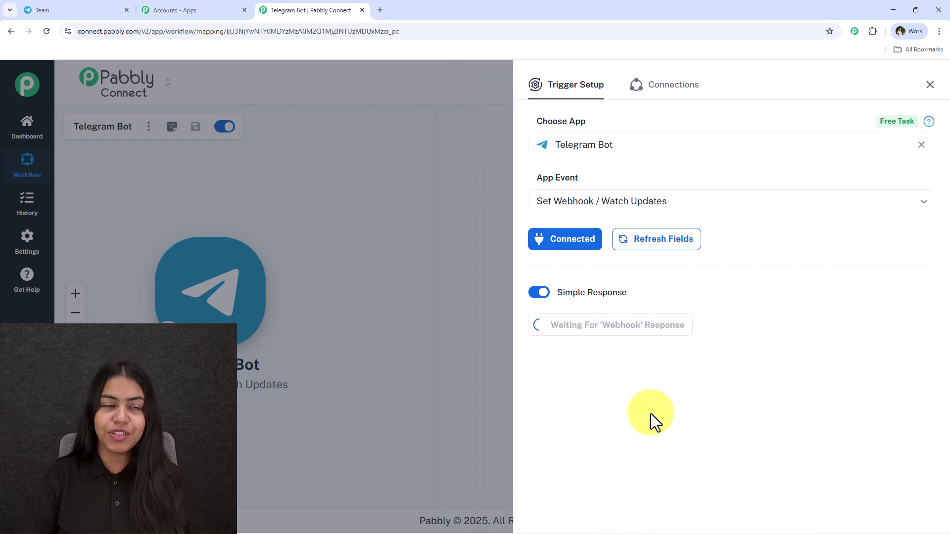
# Step: Send the test message 'I want a image of kids playing in a park' in the Team chat
pyautogui.click(86, 10)
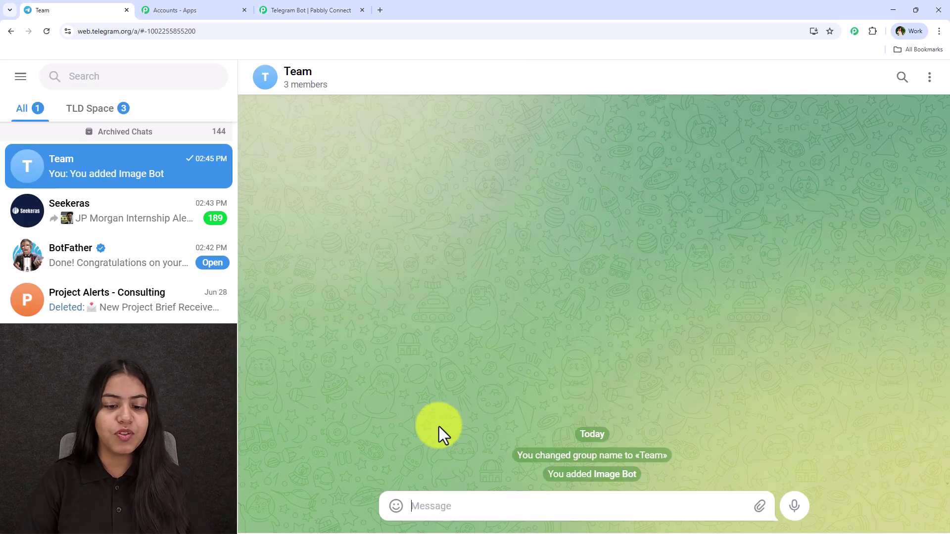
pyautogui.click(441, 512)
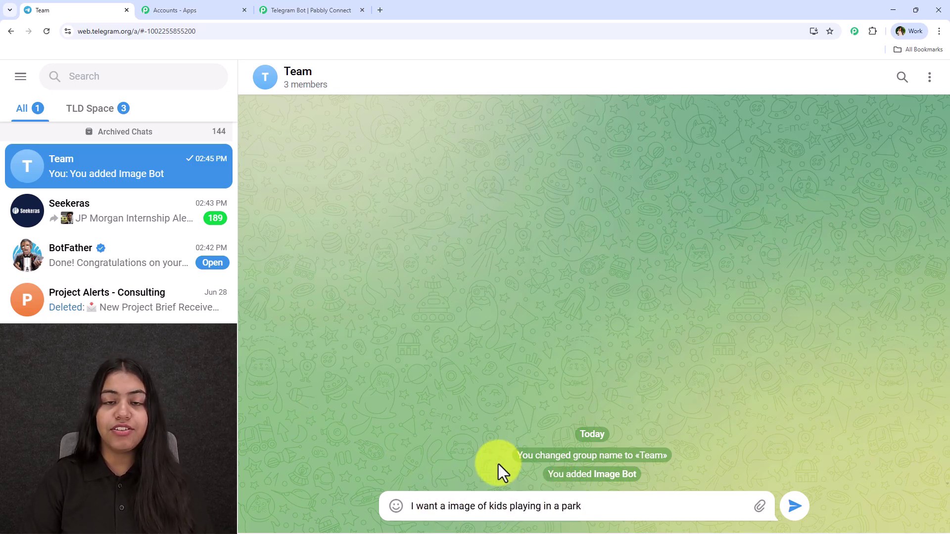
pyautogui.press('Return')
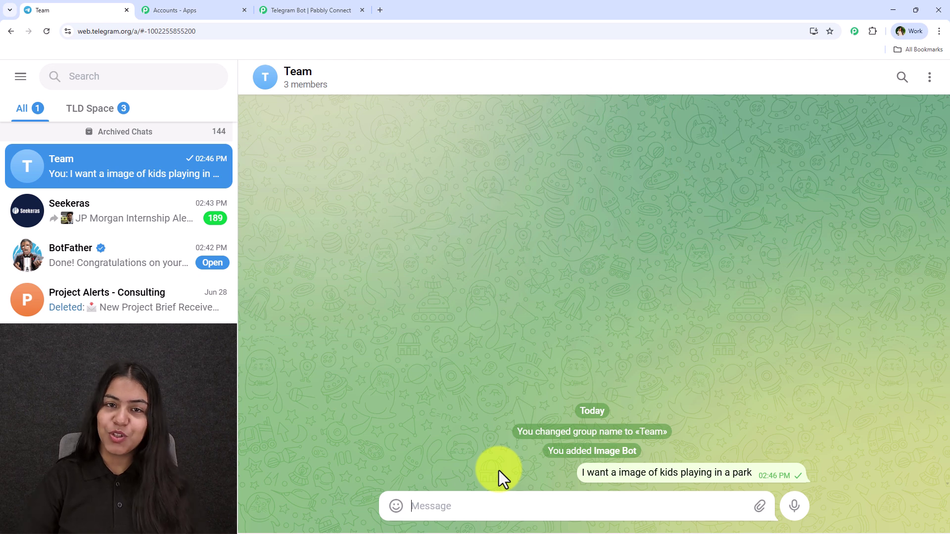
# Step: Check the captured response for the park request message text and sender's first name
pyautogui.click(309, 2)
pyautogui.scroll(-2, 714, 354)
pyautogui.scroll(-3, 713, 353)
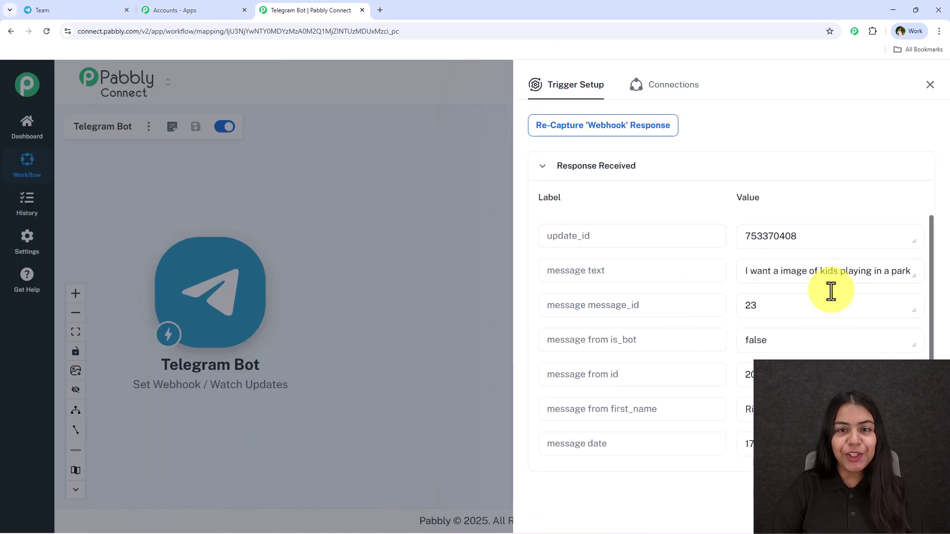
pyautogui.moveTo(743, 275); pyautogui.dragTo(919, 281)
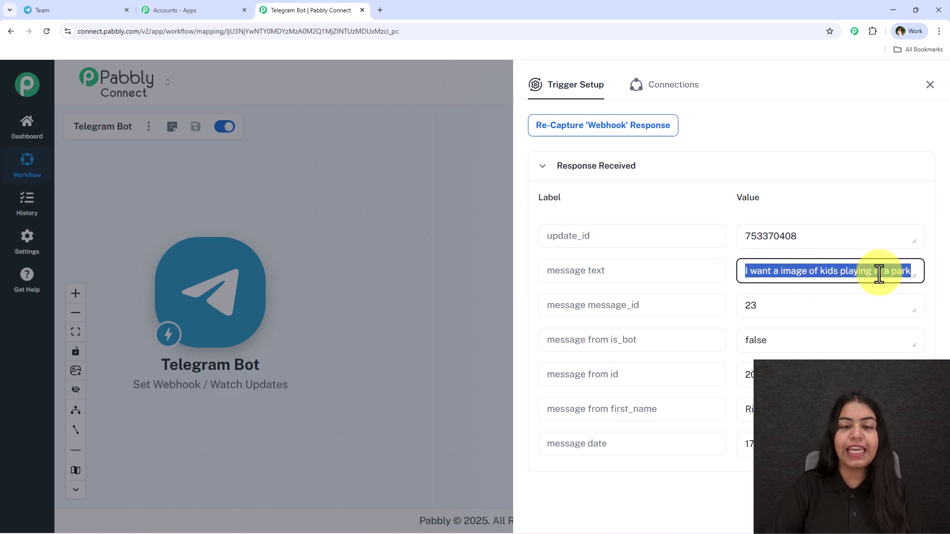
pyautogui.scroll(-2, 822, 335)
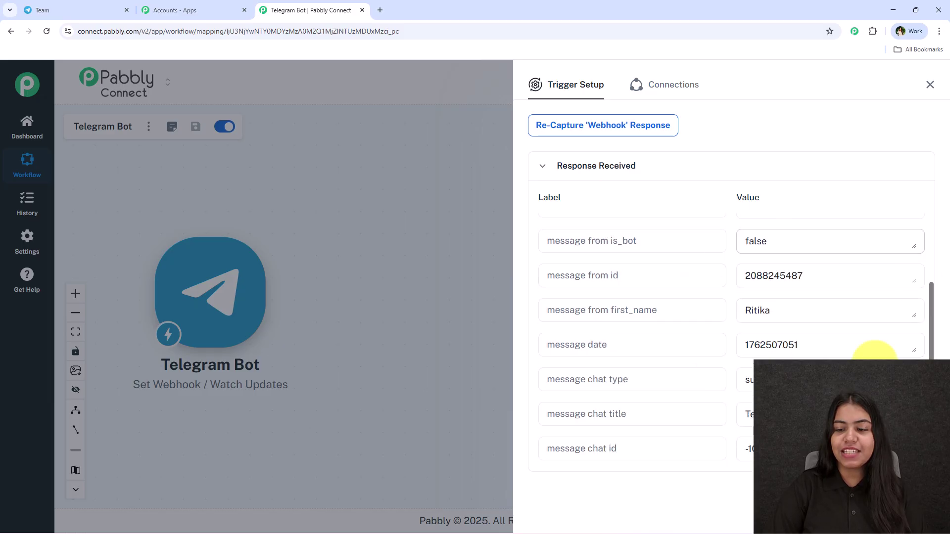
pyautogui.click(796, 309)
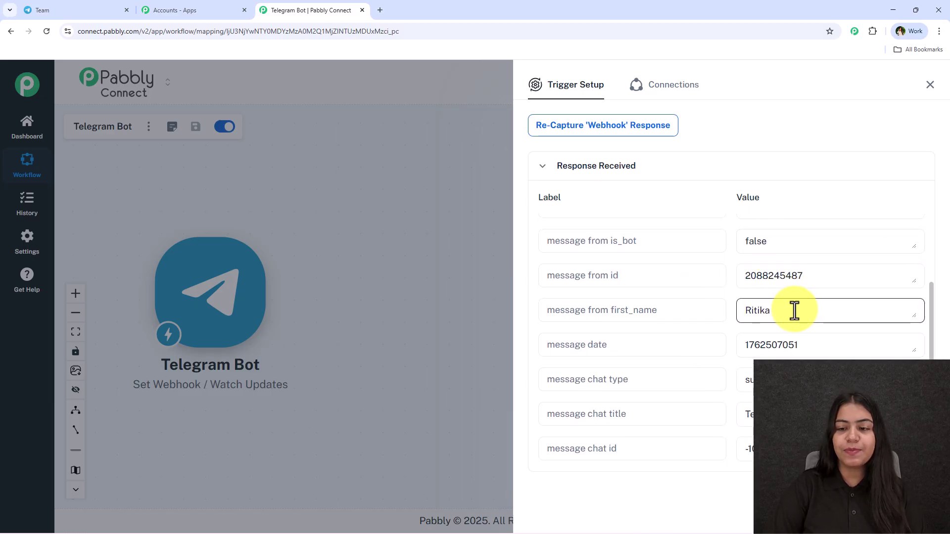
# Step: Close the Trigger Setup panel to return to the workflow canvas
pyautogui.click(930, 85)
pyautogui.moveTo(416, 331); pyautogui.dragTo(411, 327)
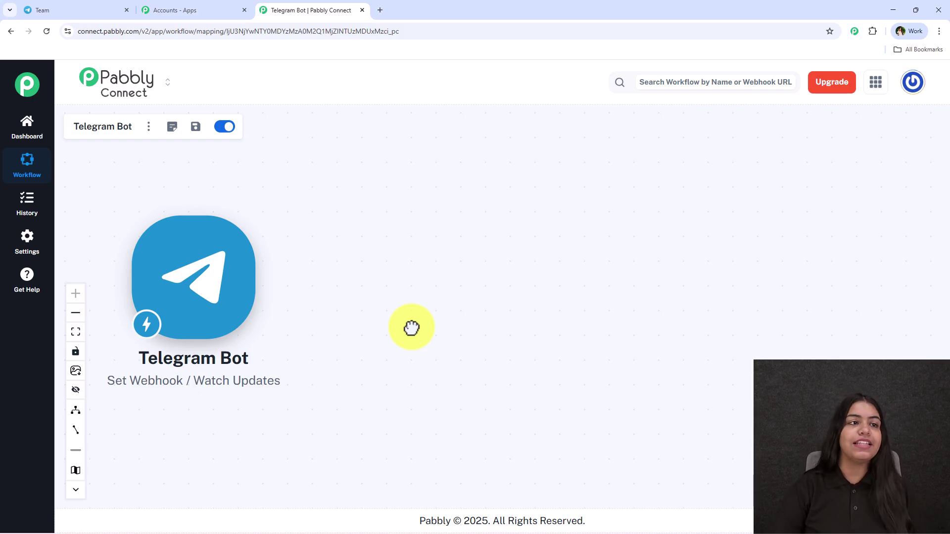
pyautogui.click(43, 10)
pyautogui.click(307, 10)
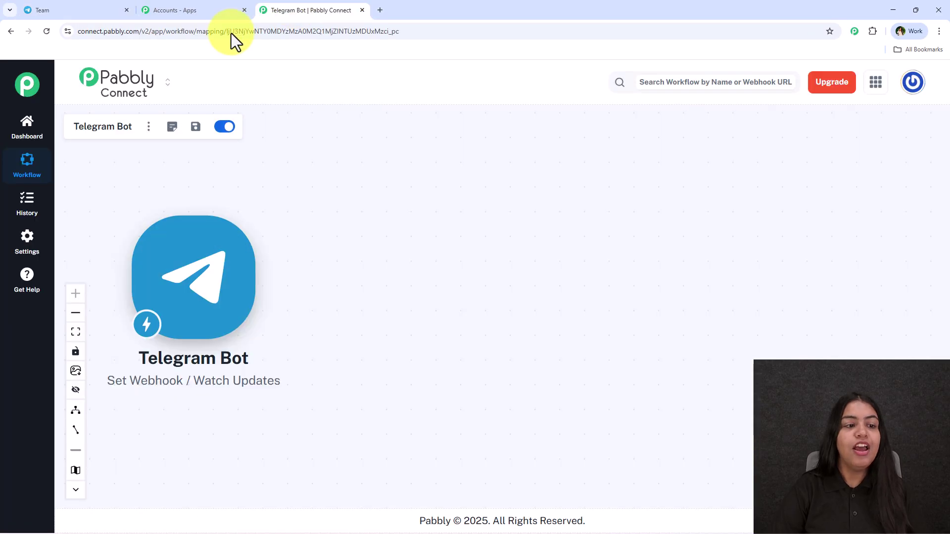
# Step: Add an OpenAI action after the Telegram trigger using the Generate Image (DALL-E) event
pyautogui.click(269, 280)
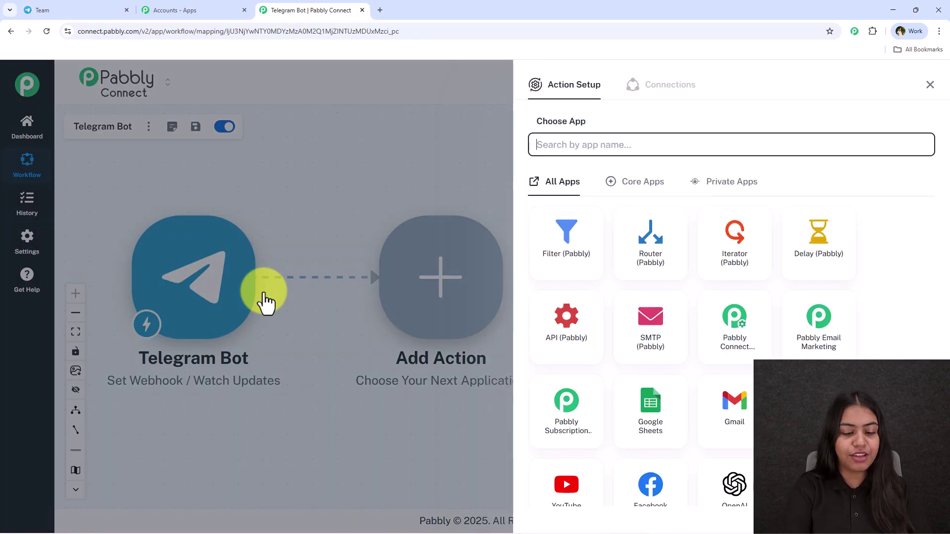
pyautogui.write('Open')
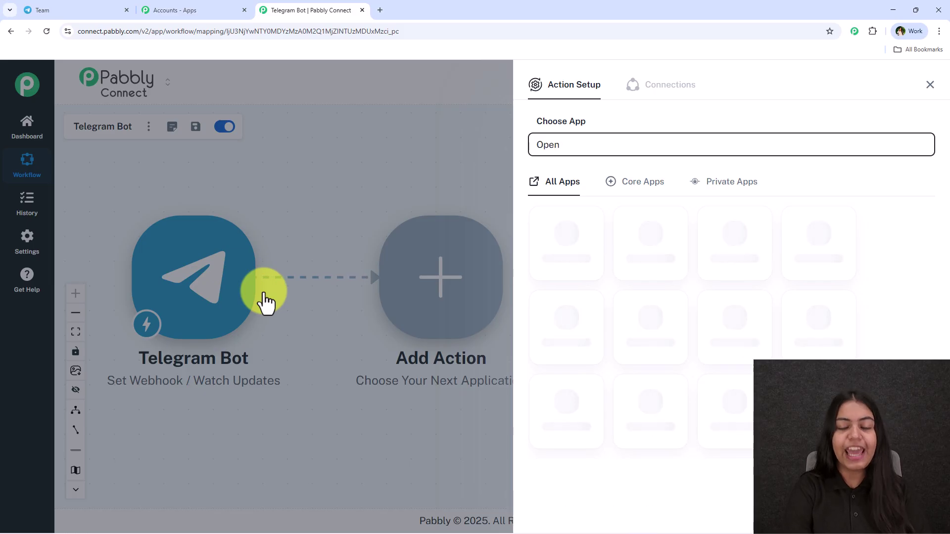
pyautogui.click(584, 251)
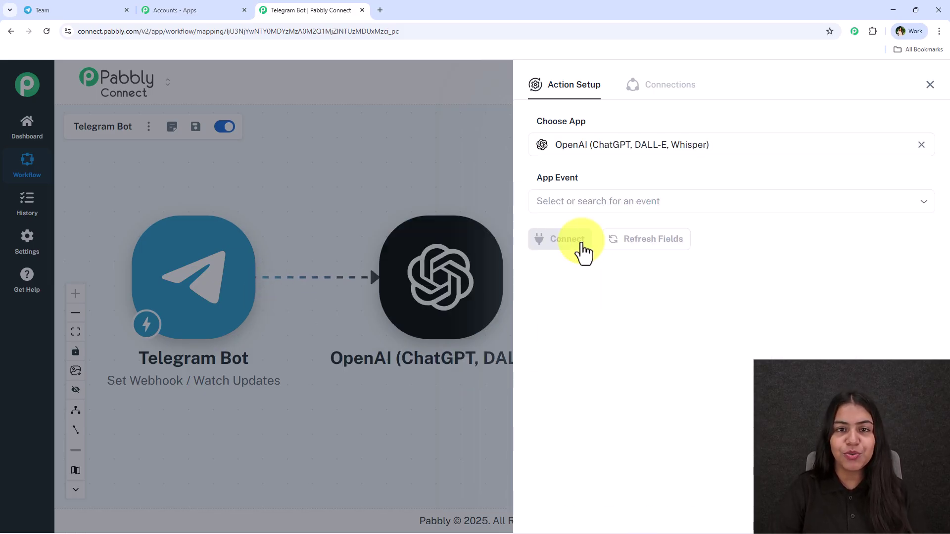
pyautogui.click(586, 201)
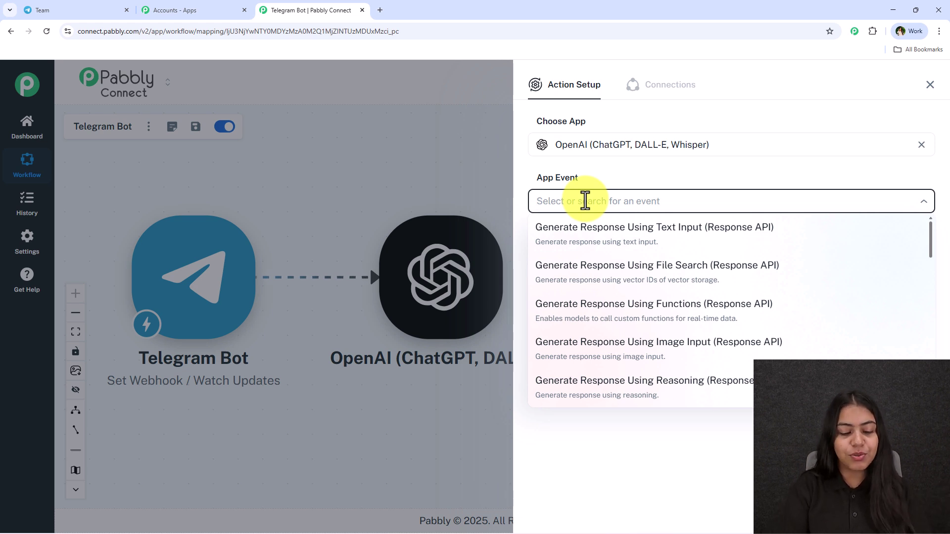
pyautogui.scroll(-10, 718, 303)
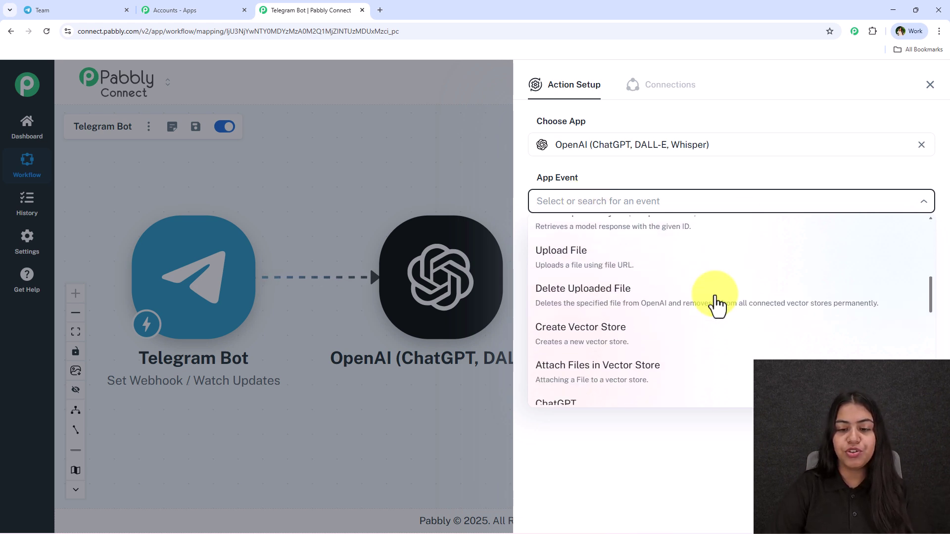
pyautogui.write('im')
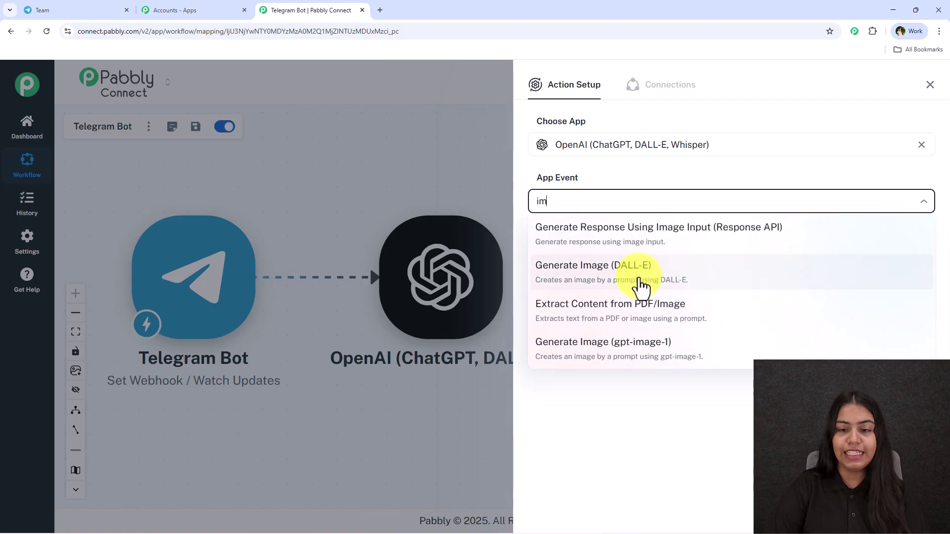
pyautogui.click(635, 284)
# Step: Start a new OpenAI connection instead of choosing an existing one
pyautogui.click(568, 246)
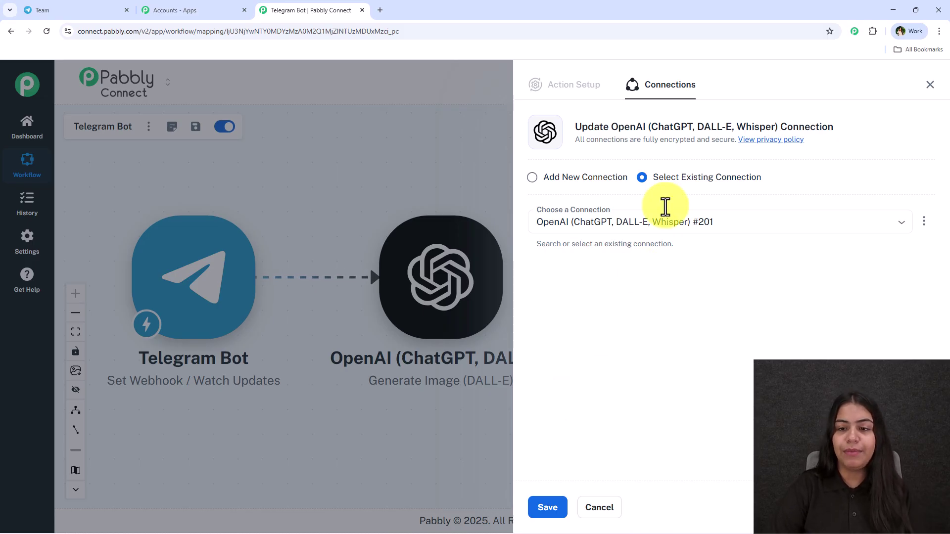
pyautogui.moveTo(659, 184); pyautogui.dragTo(767, 182)
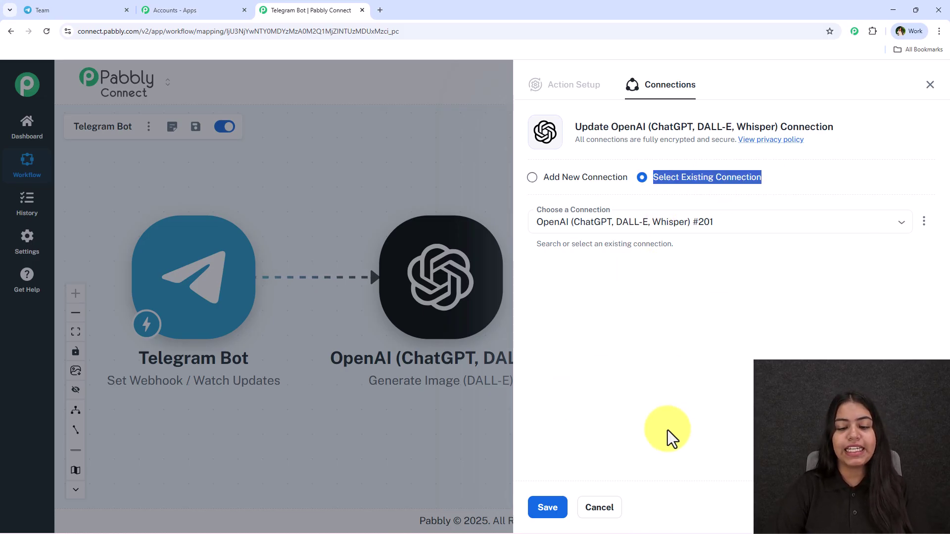
pyautogui.click(577, 180)
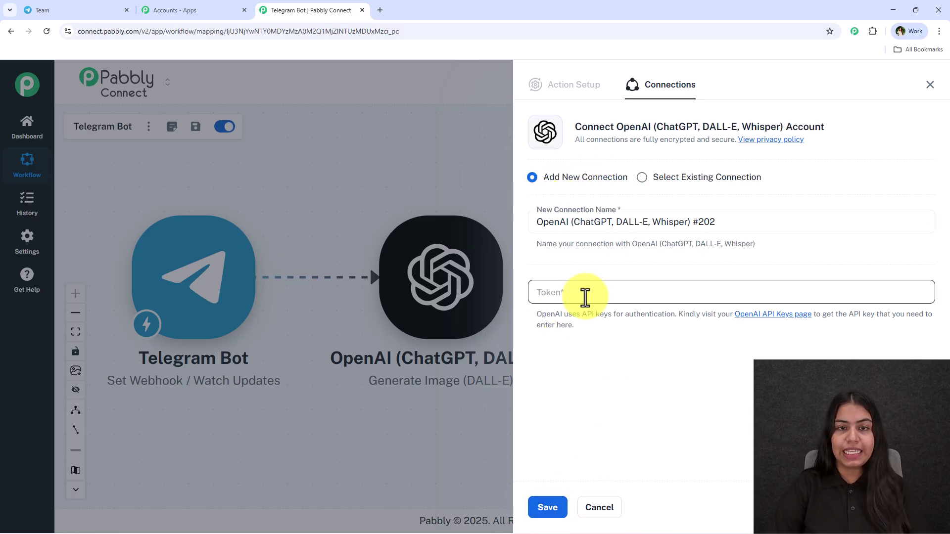
# Step: Create a new secret key on the OpenAI Platform API keys page
pyautogui.click(763, 321)
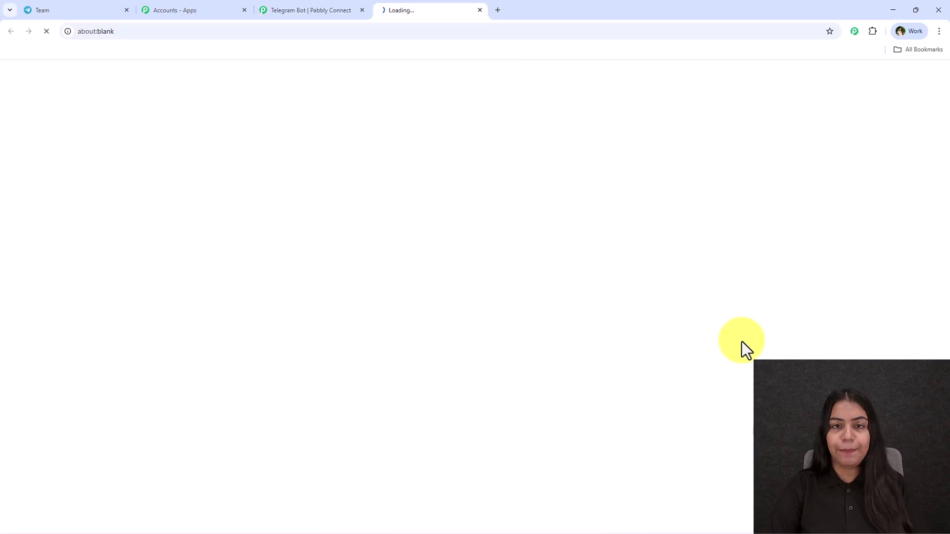
pyautogui.click(361, 9)
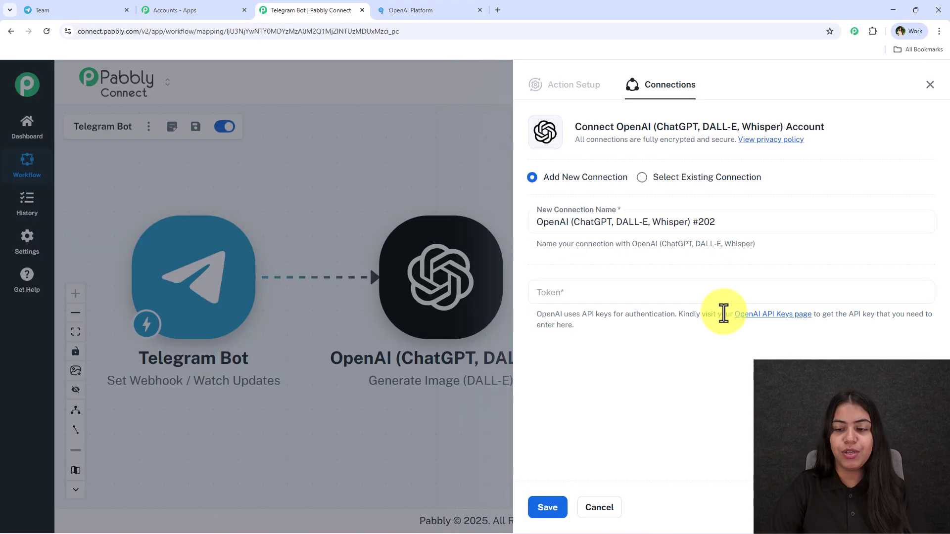
pyautogui.click(445, 10)
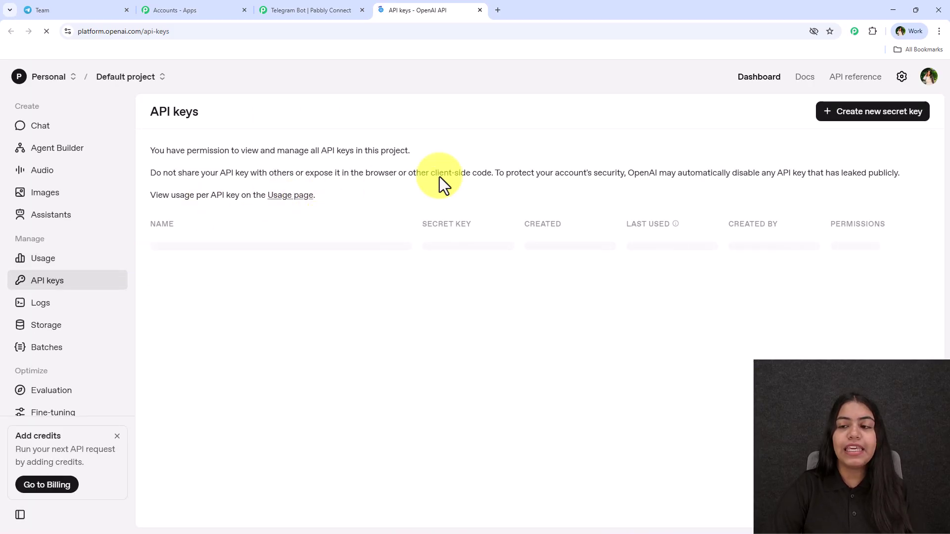
pyautogui.click(906, 118)
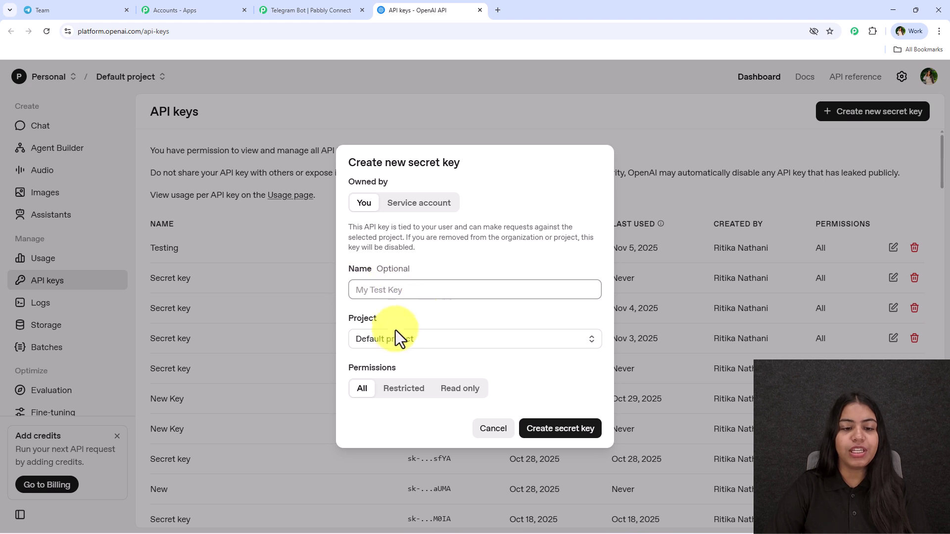
pyautogui.click(562, 430)
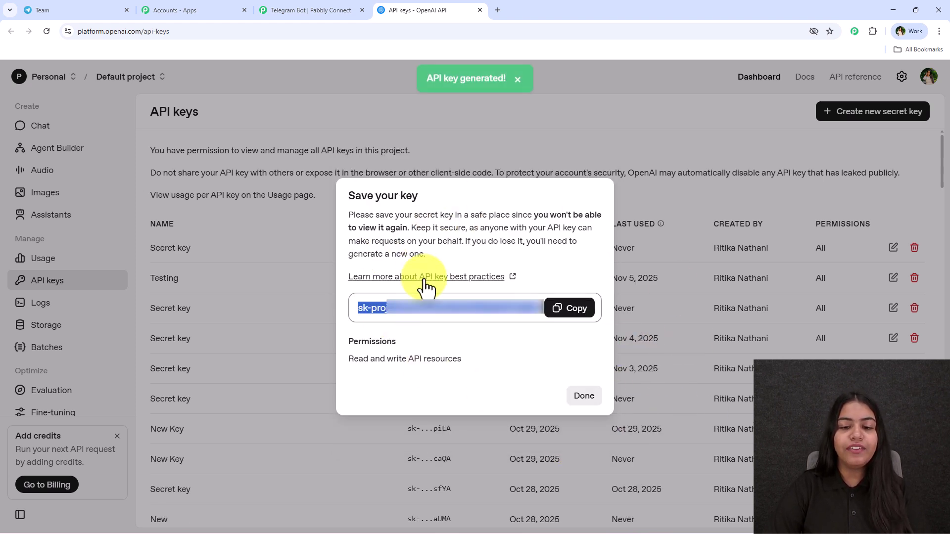
# Step: Paste the copied API key as the connection token in Pabbly and connect
pyautogui.click(311, 10)
pyautogui.click(670, 293)
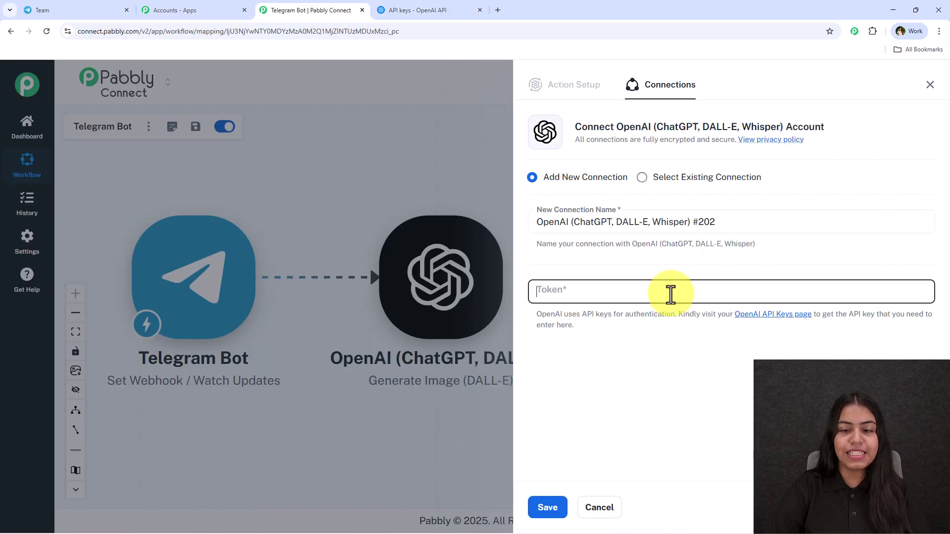
pyautogui.hotkey('ctrl', 'v')
pyautogui.click(547, 508)
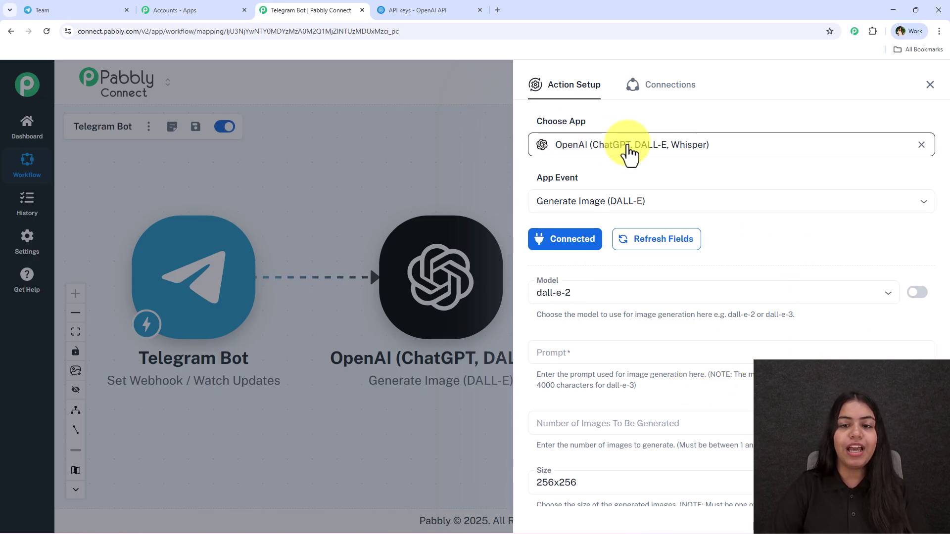
# Step: Set the Generate Image model to dall-e-3
pyautogui.scroll(-1, 569, 249)
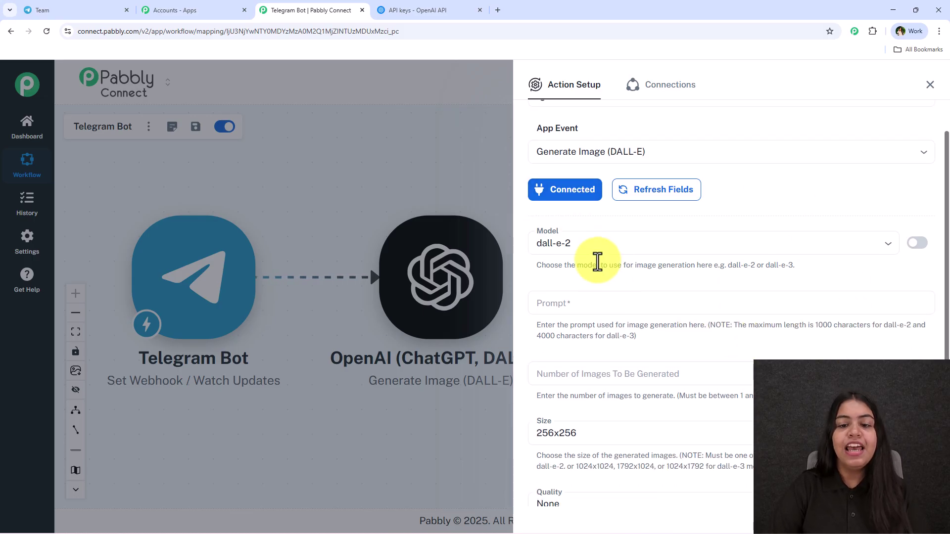
pyautogui.click(589, 240)
pyautogui.click(592, 299)
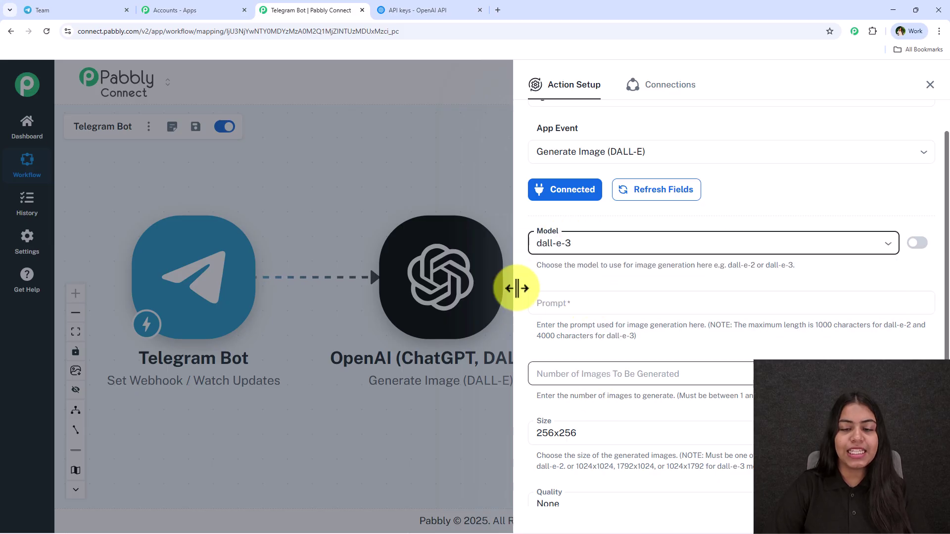
pyautogui.click(584, 238)
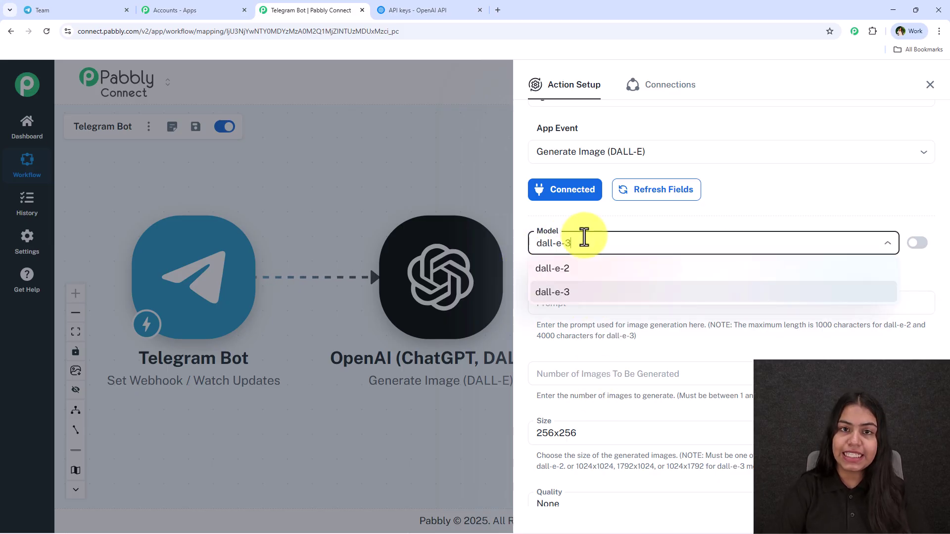
pyautogui.click(601, 224)
# Step: Map the 1. Telegram Bot message text field into the Prompt
pyautogui.scroll(-3, 604, 261)
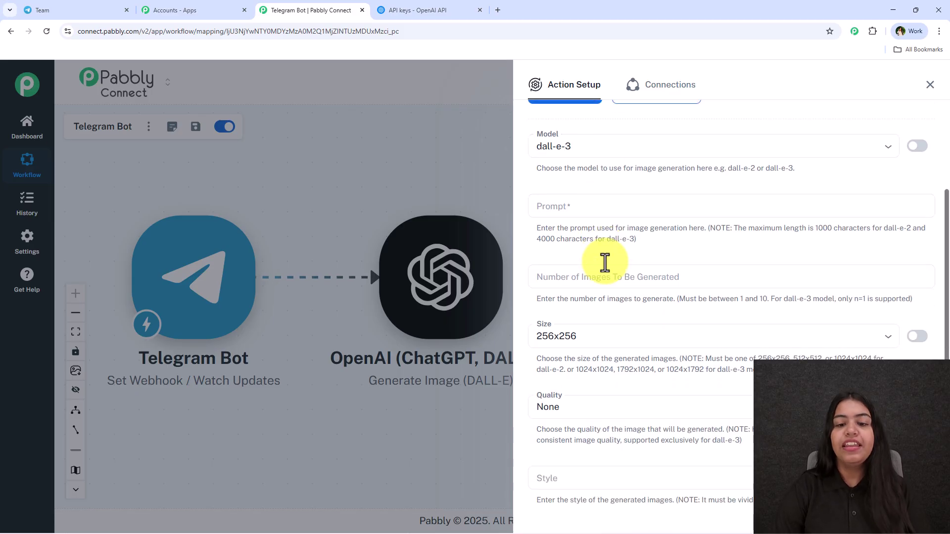
pyautogui.click(587, 157)
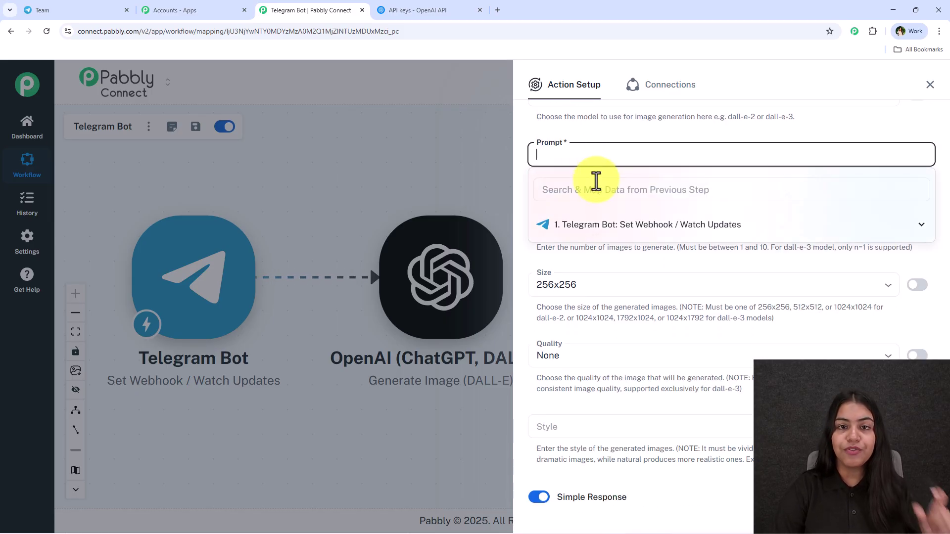
pyautogui.click(598, 228)
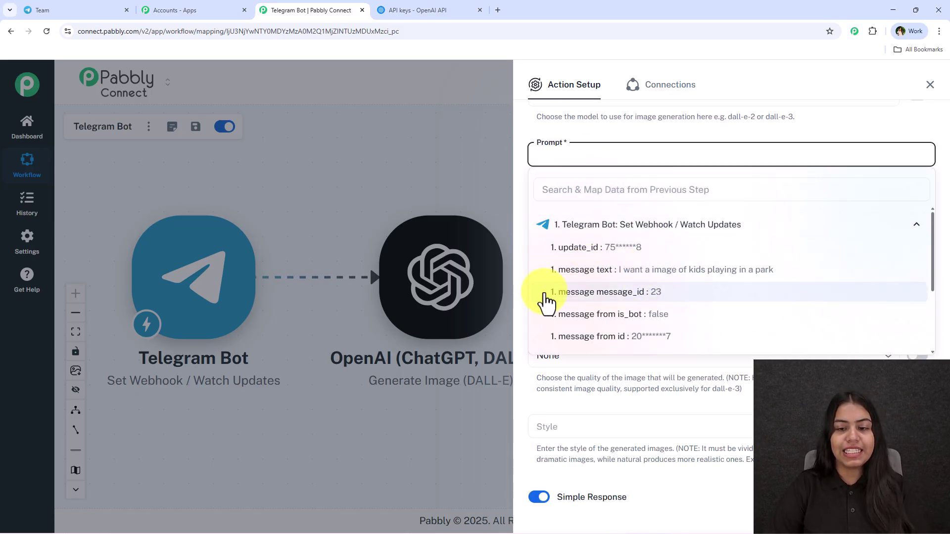
pyautogui.click(601, 127)
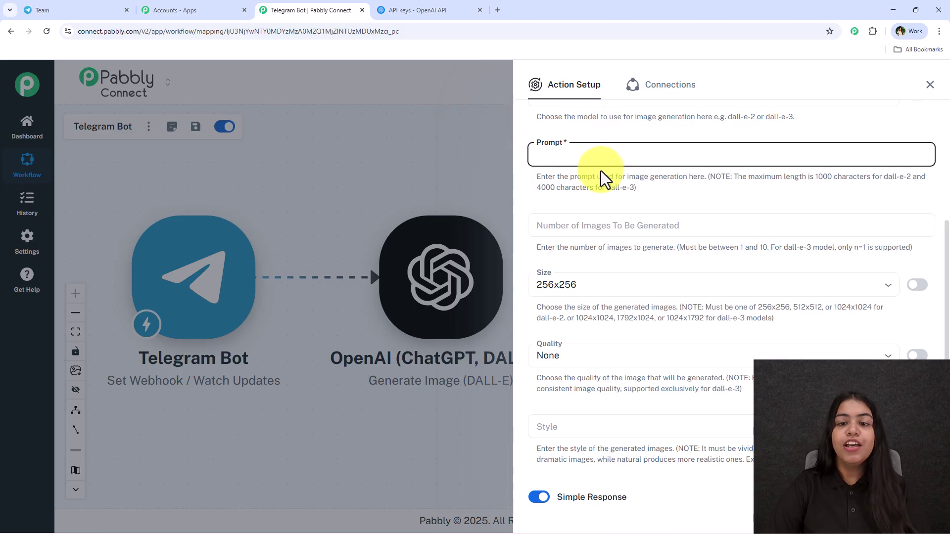
pyautogui.click(615, 151)
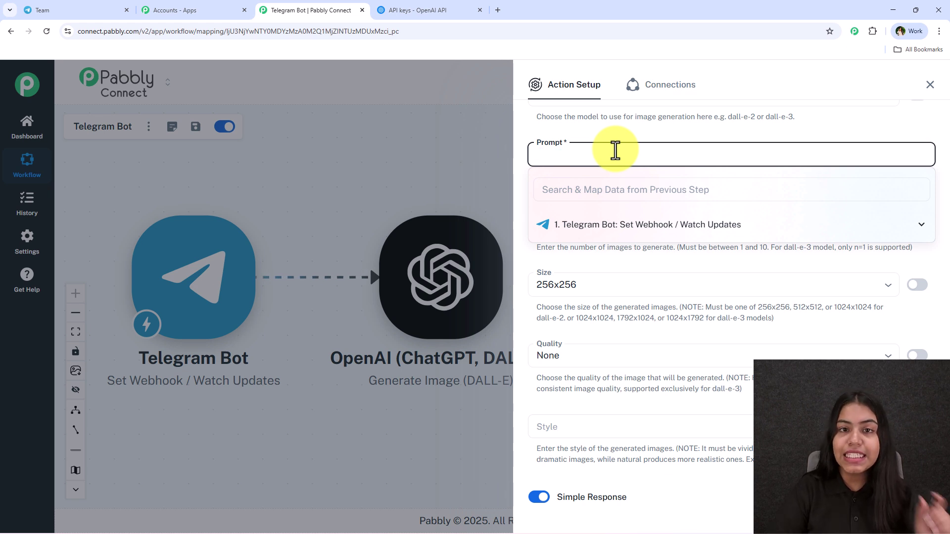
pyautogui.click(627, 235)
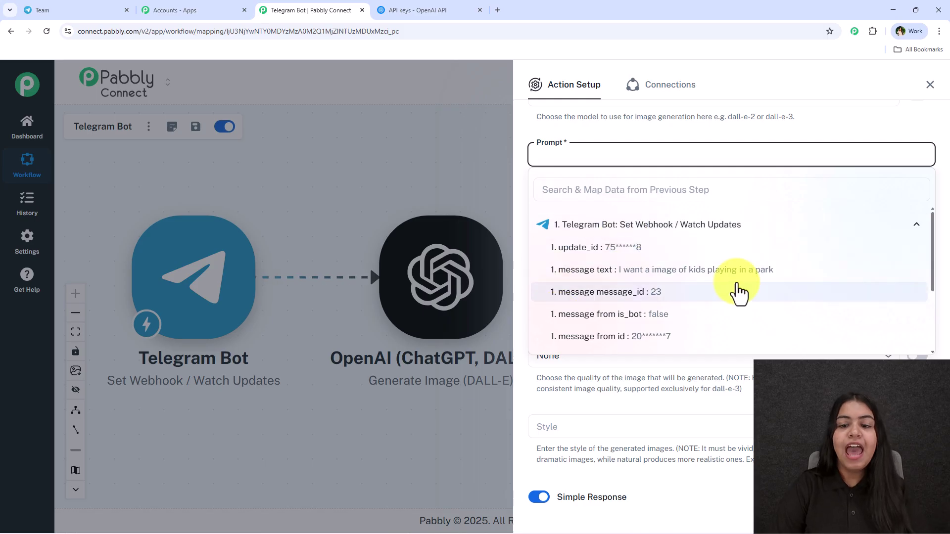
pyautogui.click(721, 270)
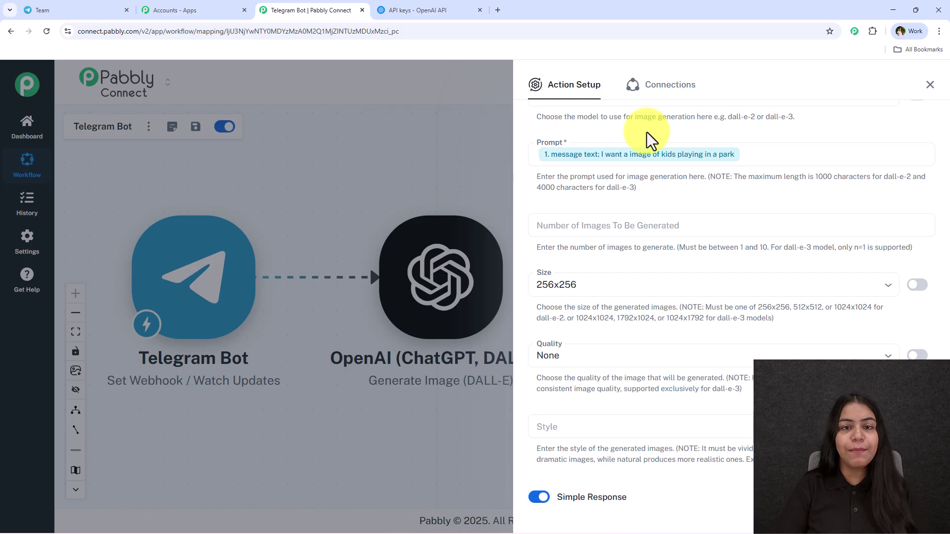
pyautogui.click(531, 156)
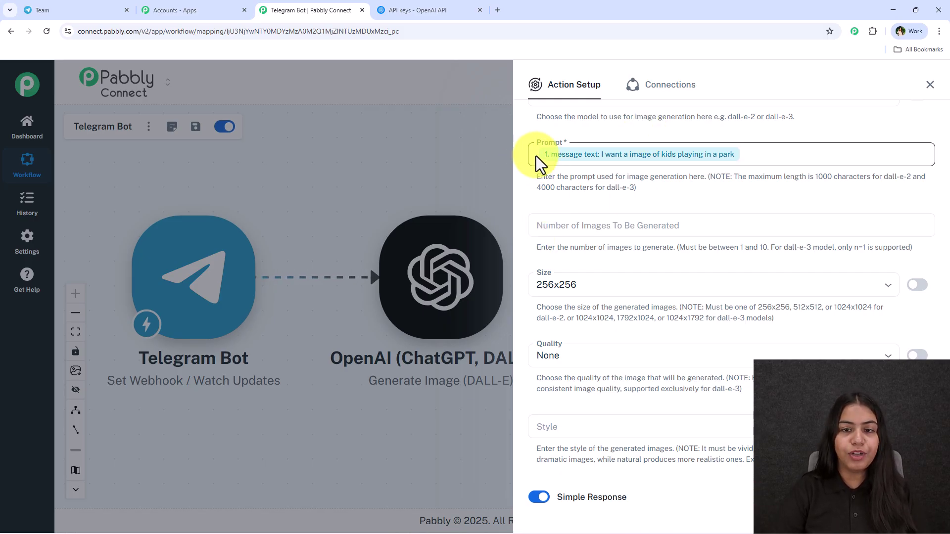
pyautogui.click(545, 177)
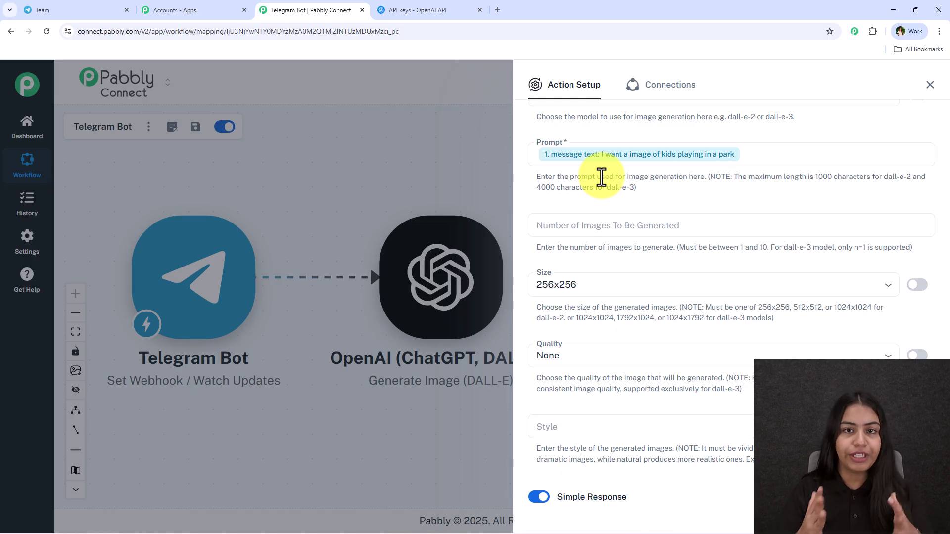
# Step: Set Number of Images to 1 and the image size to 1024x1024
pyautogui.click(589, 226)
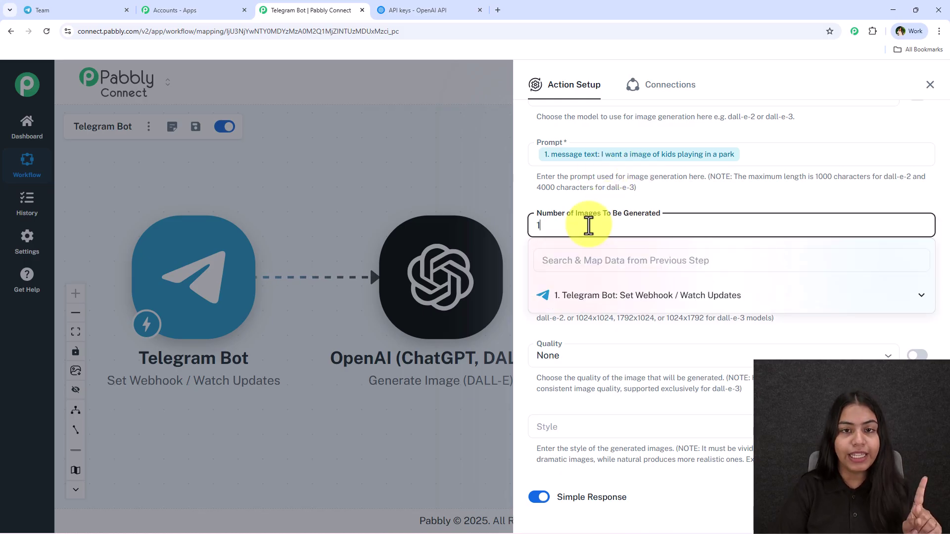
pyautogui.click(617, 200)
pyautogui.scroll(-1, 618, 222)
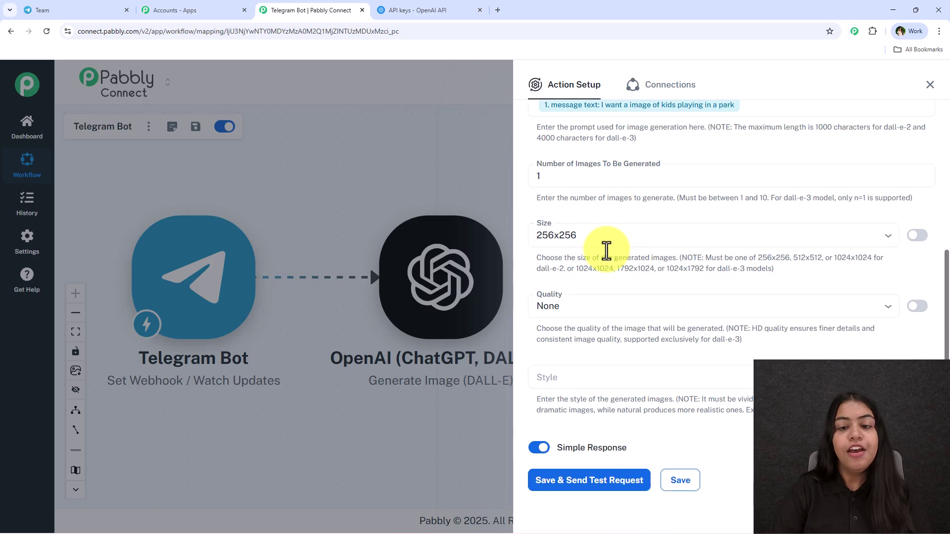
pyautogui.click(604, 237)
pyautogui.click(569, 311)
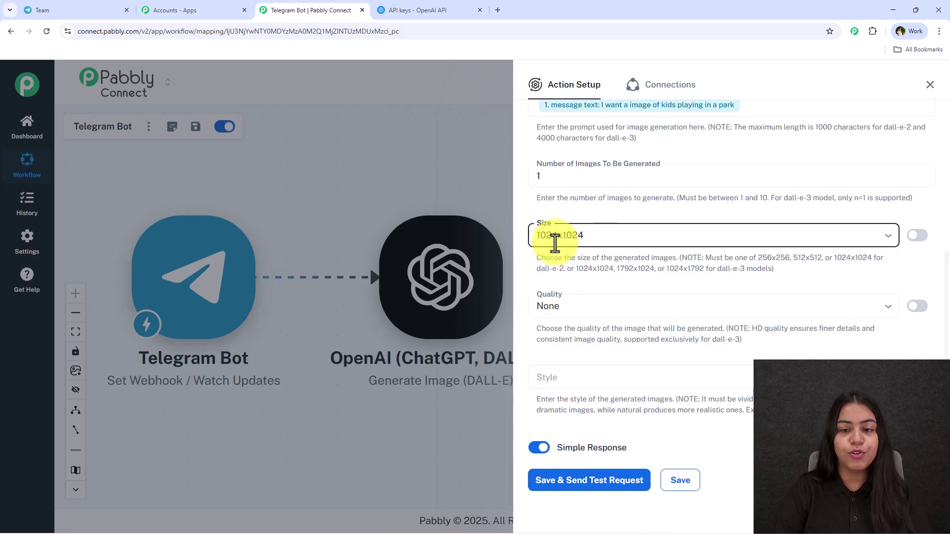
# Step: Set quality to HD and leave Style empty, briefly checking the Telegram Team chat
pyautogui.click(569, 283)
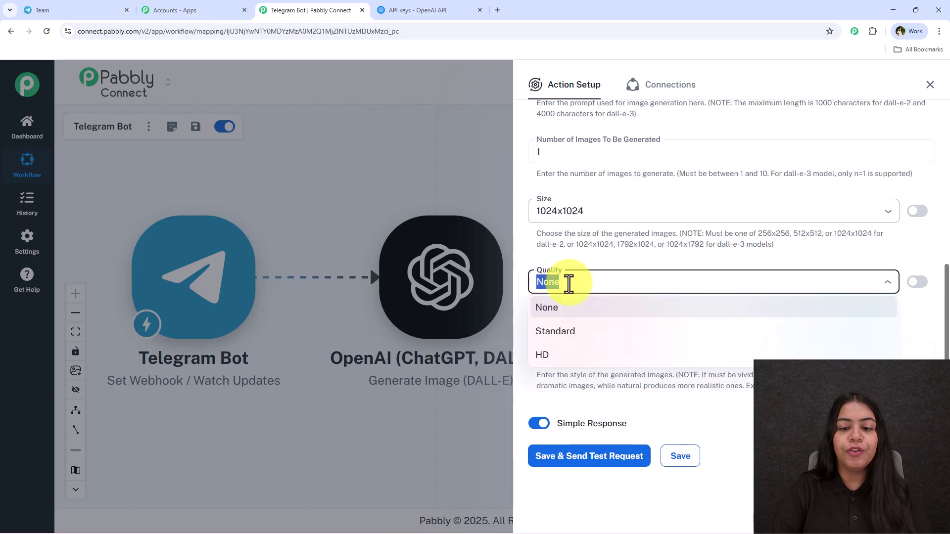
pyautogui.click(594, 354)
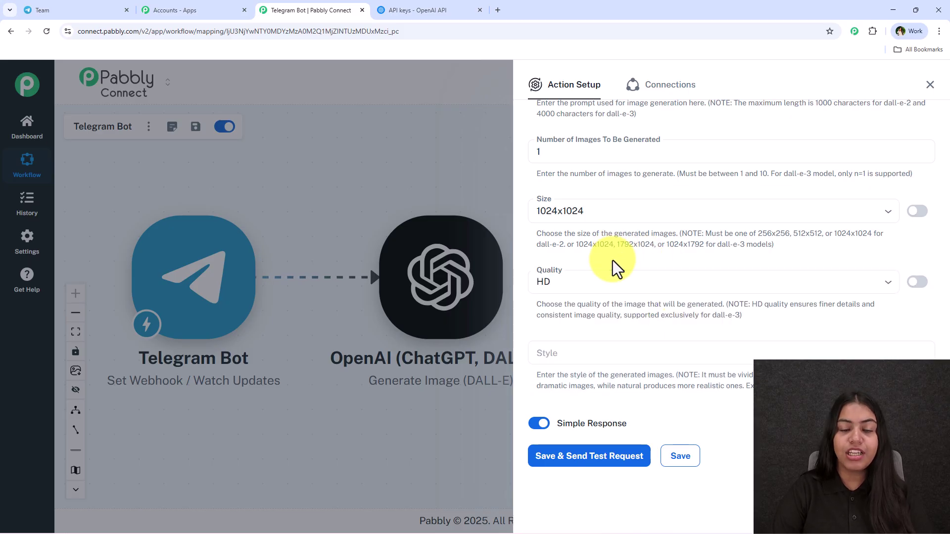
pyautogui.click(589, 357)
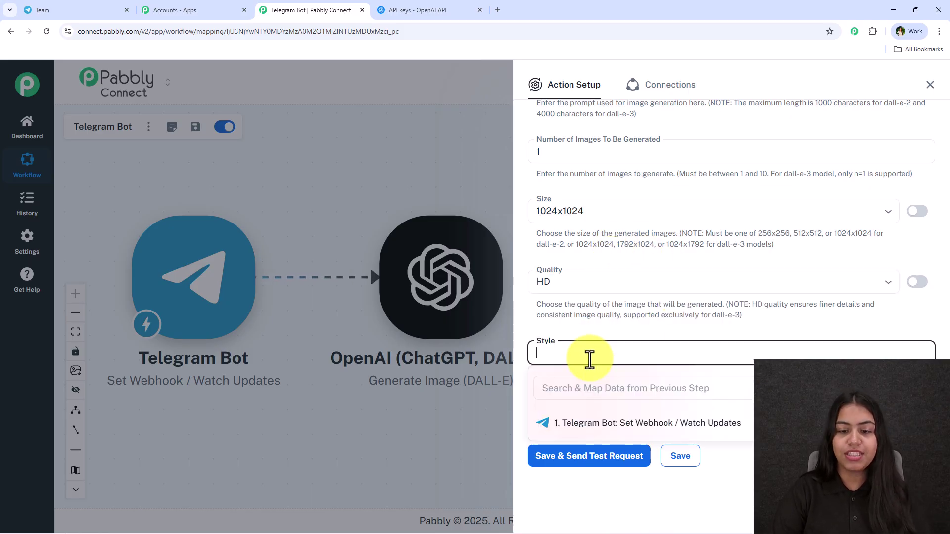
pyautogui.click(613, 335)
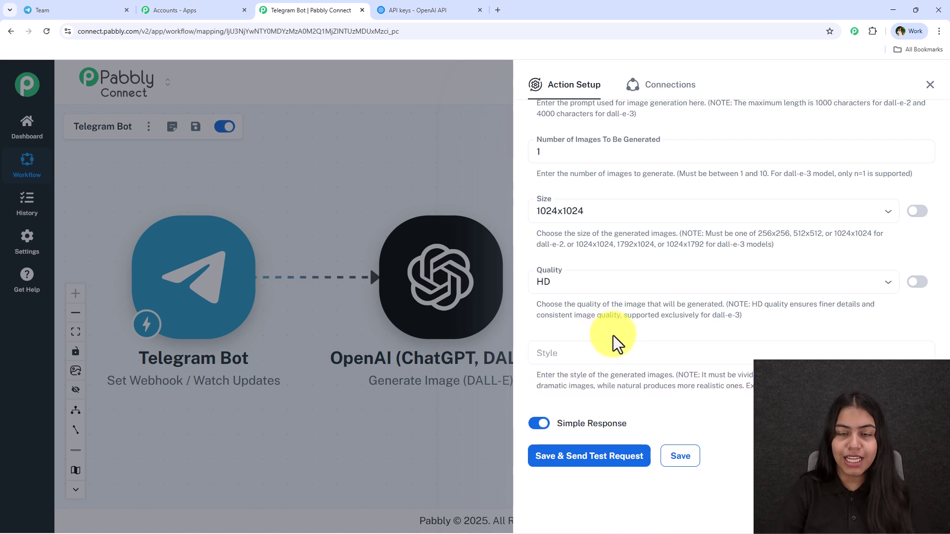
pyautogui.scroll(5, 614, 341)
pyautogui.scroll(-2, 644, 317)
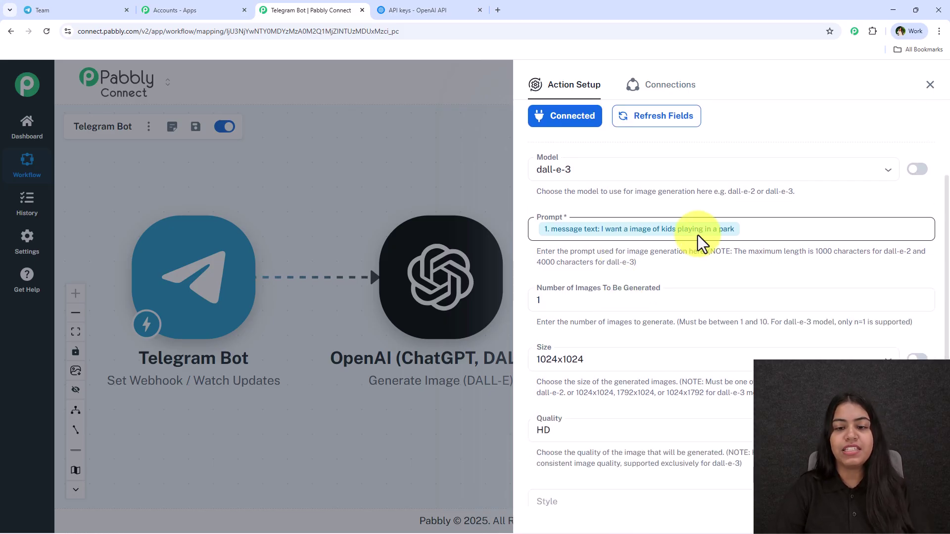
pyautogui.click(42, 10)
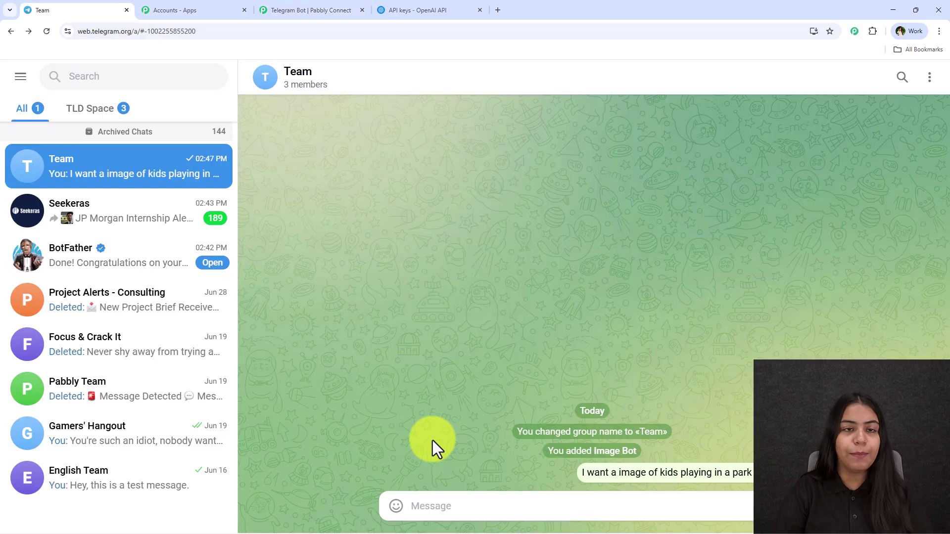
pyautogui.click(333, 10)
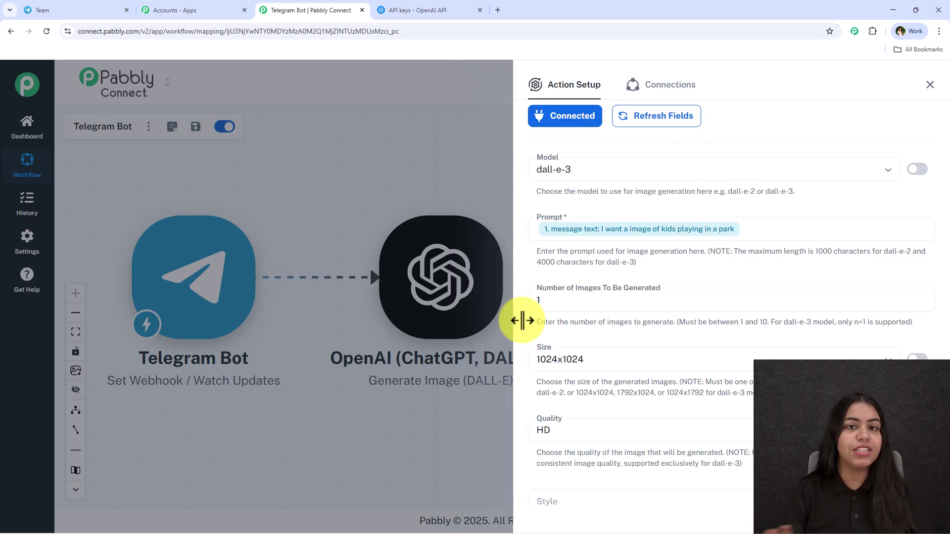
pyautogui.scroll(-3, 721, 259)
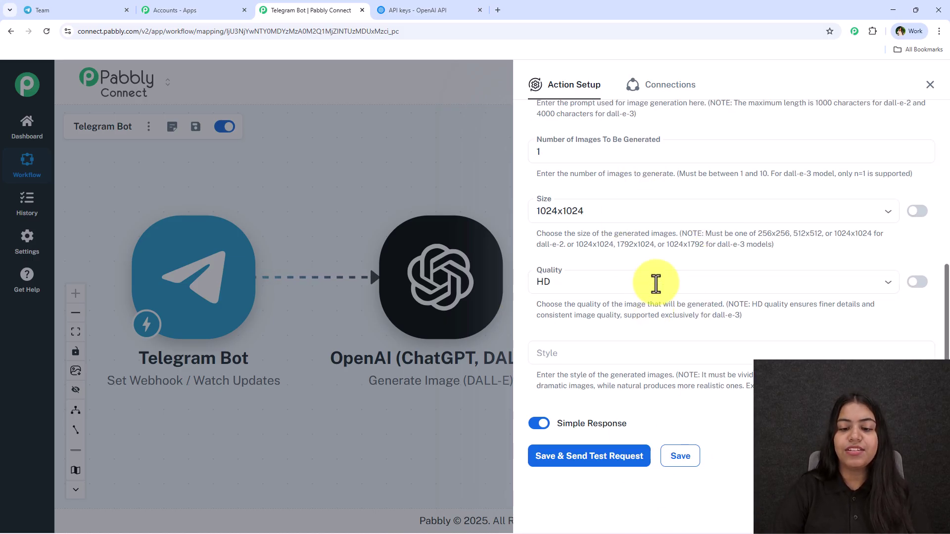
# Step: Save the Generate Image action and send a test request
pyautogui.click(621, 456)
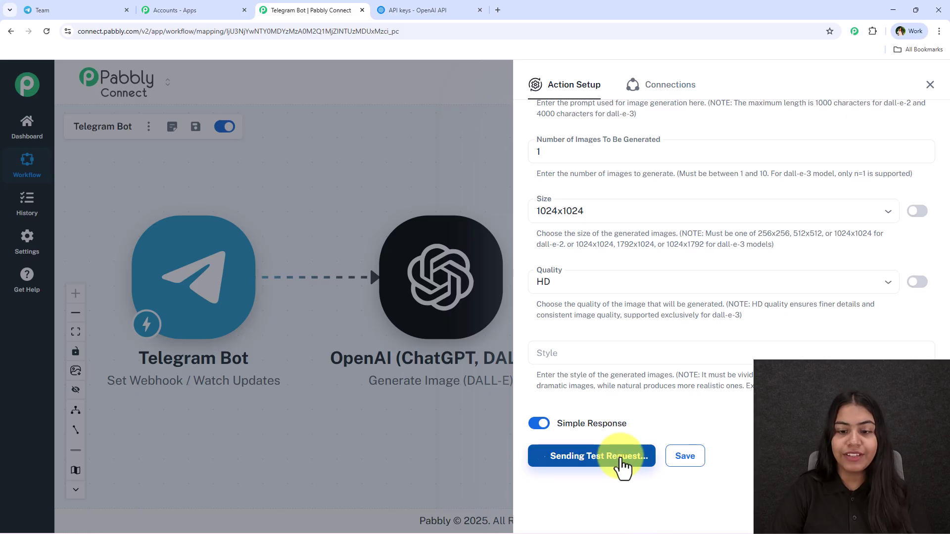
pyautogui.scroll(1, 617, 463)
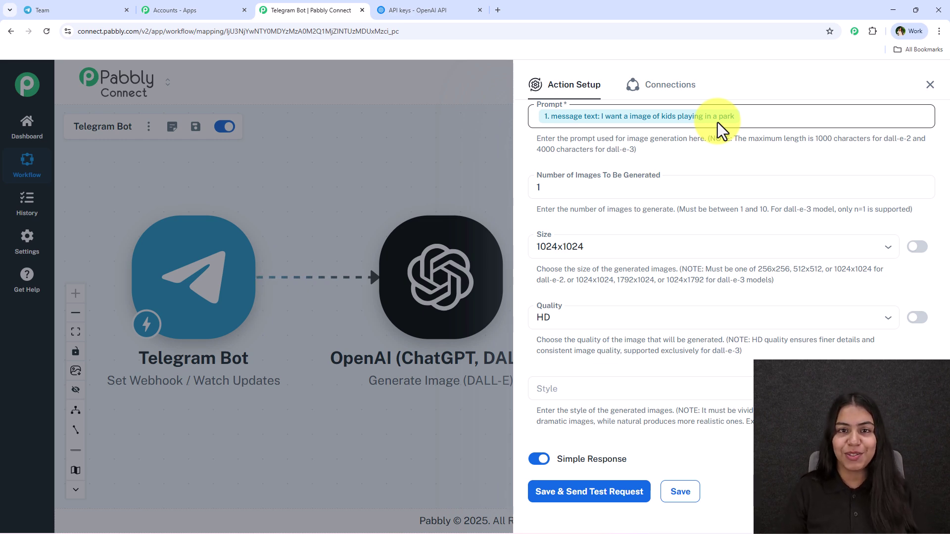
pyautogui.scroll(-5, 644, 203)
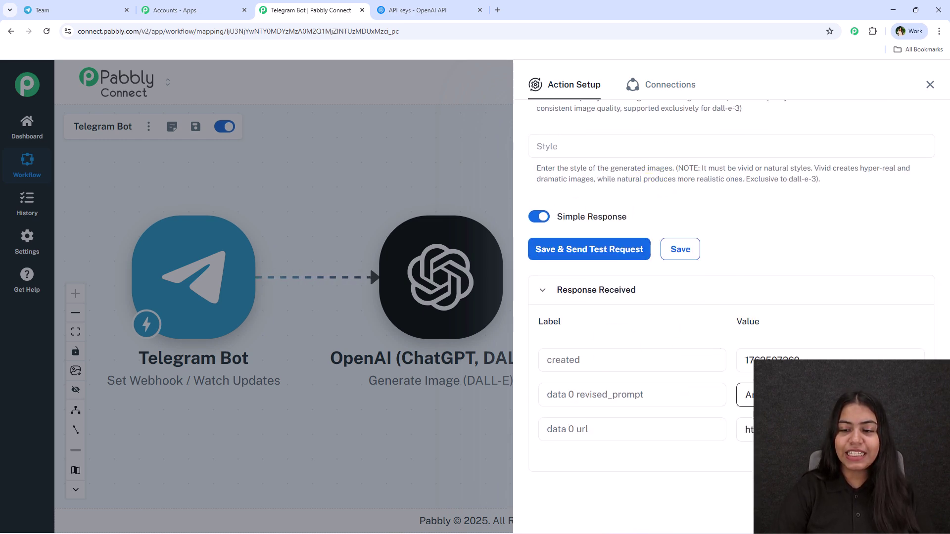
pyautogui.scroll(-2, 694, 421)
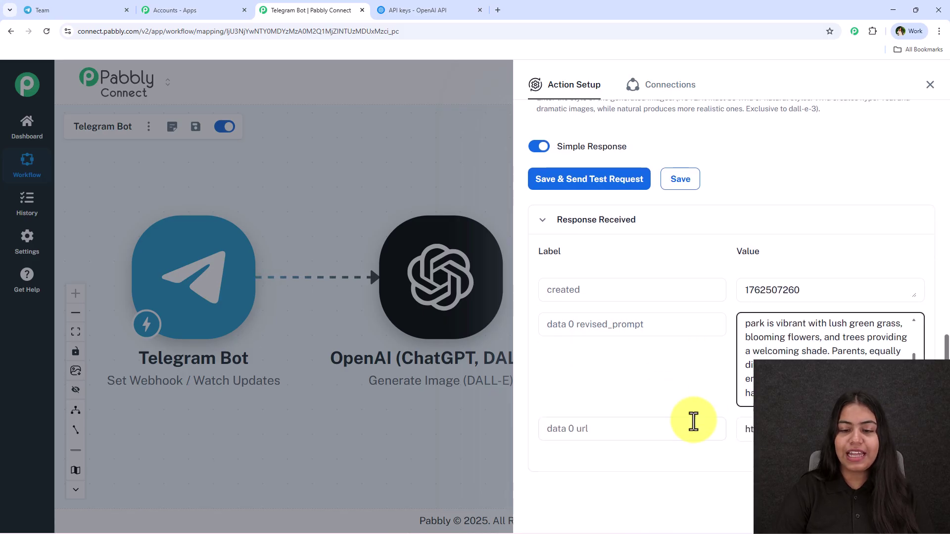
pyautogui.scroll(-1, 790, 328)
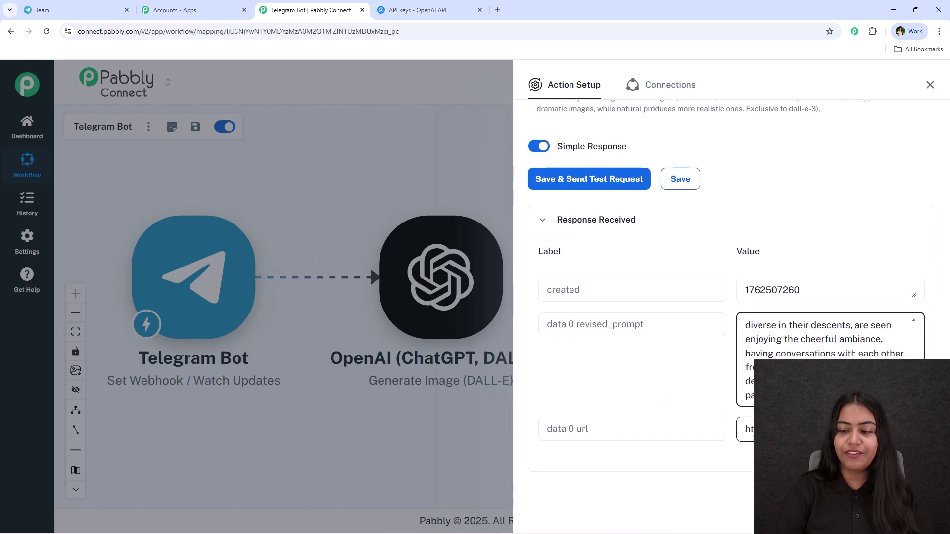
# Step: Open the returned data 0 url in a new tab to view the park image, then close it
pyautogui.click(792, 429)
pyautogui.hotkey('ctrl', 'a')
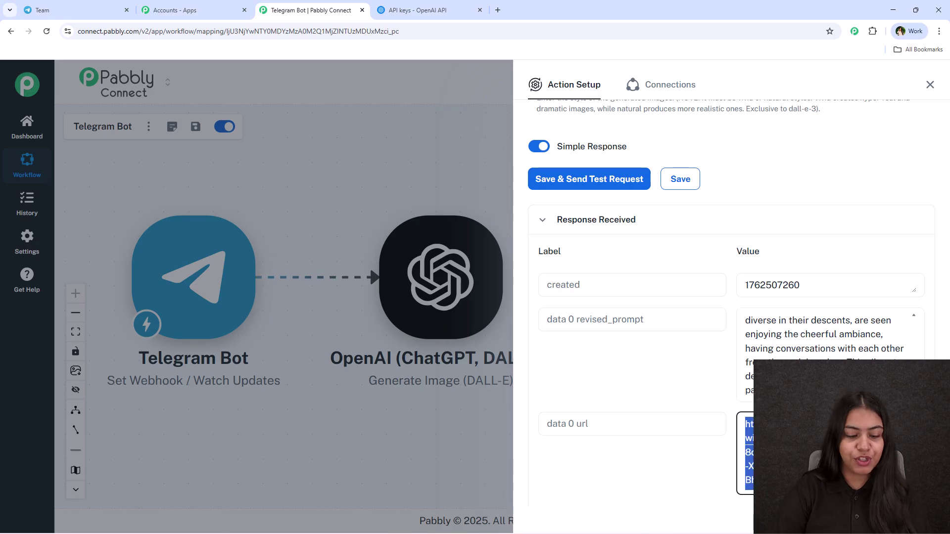
pyautogui.click(497, 7)
pyautogui.hotkey('ctrl', 'v')
pyautogui.press('Return')
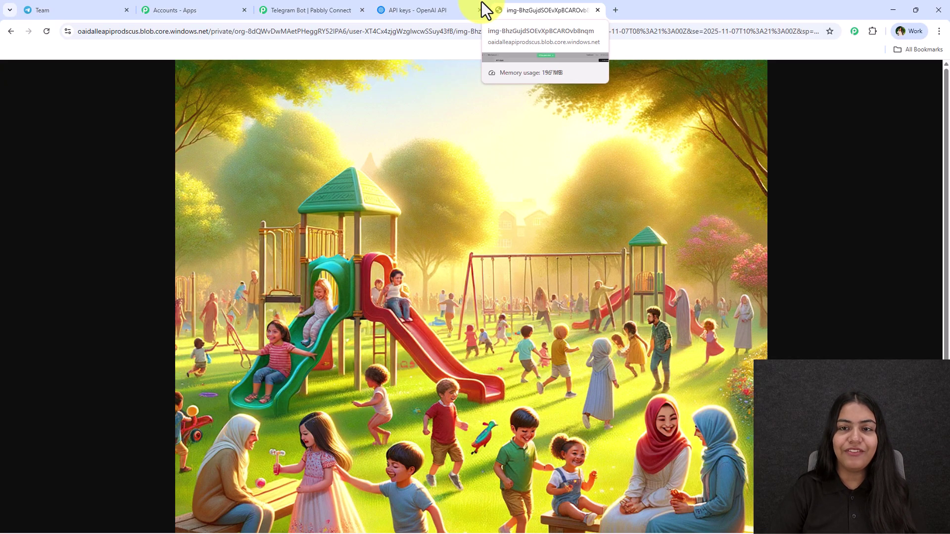
pyautogui.click(598, 11)
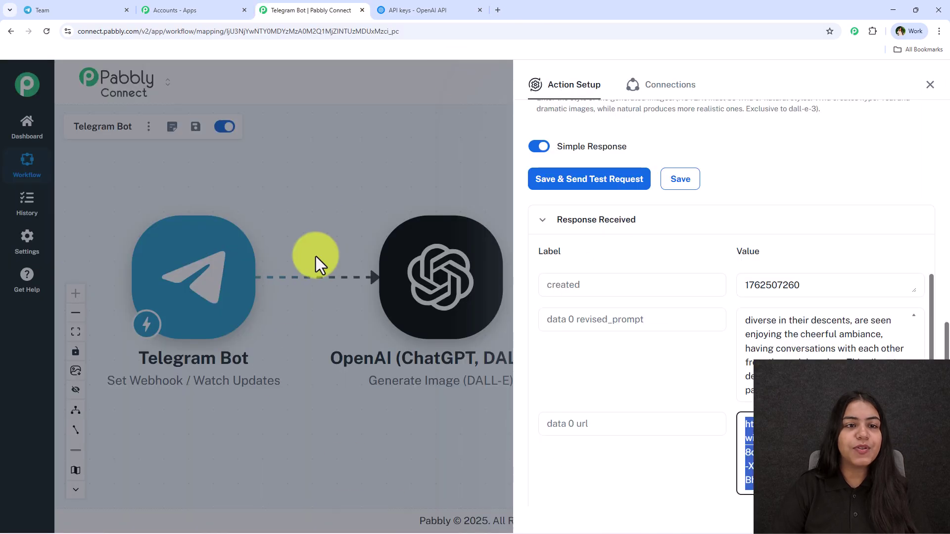
# Step: Add a Telegram Bot action with the Send a Photo event after the OpenAI step
pyautogui.click(930, 87)
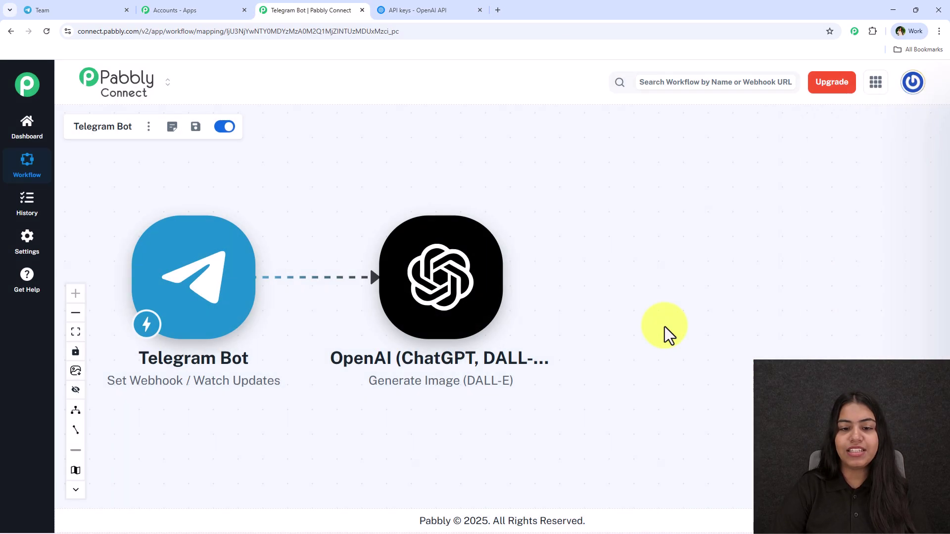
pyautogui.click(442, 289)
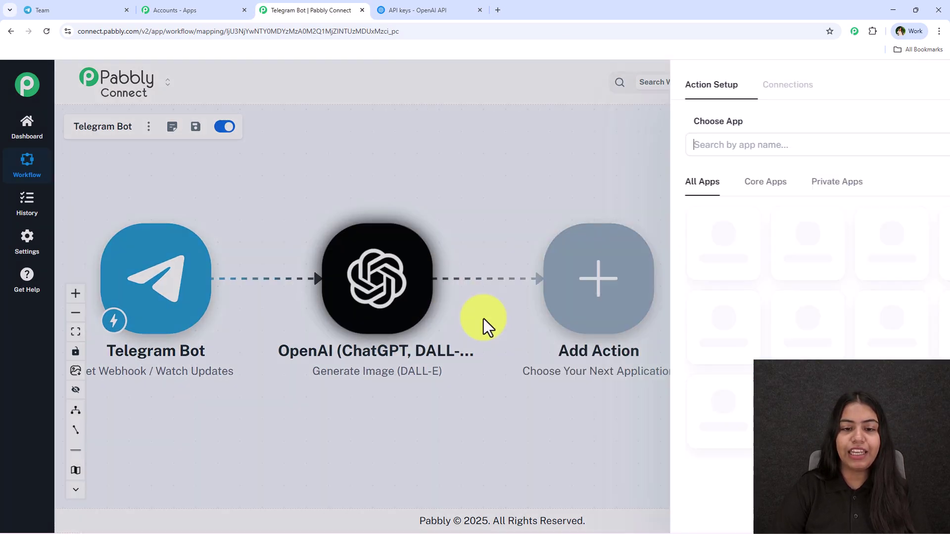
pyautogui.write('T')
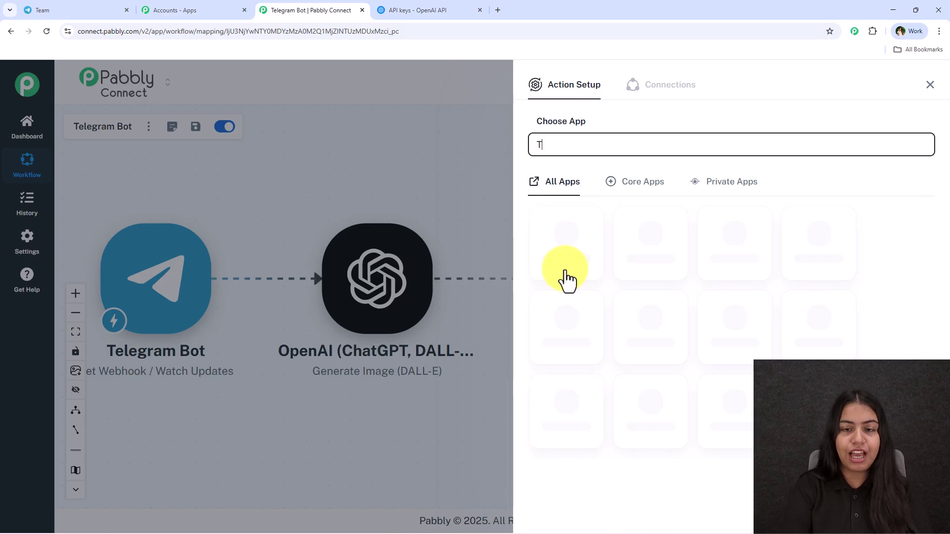
pyautogui.write('ele')
pyautogui.press('BackSpace')
pyautogui.press('BackSpace')
pyautogui.write('ele')
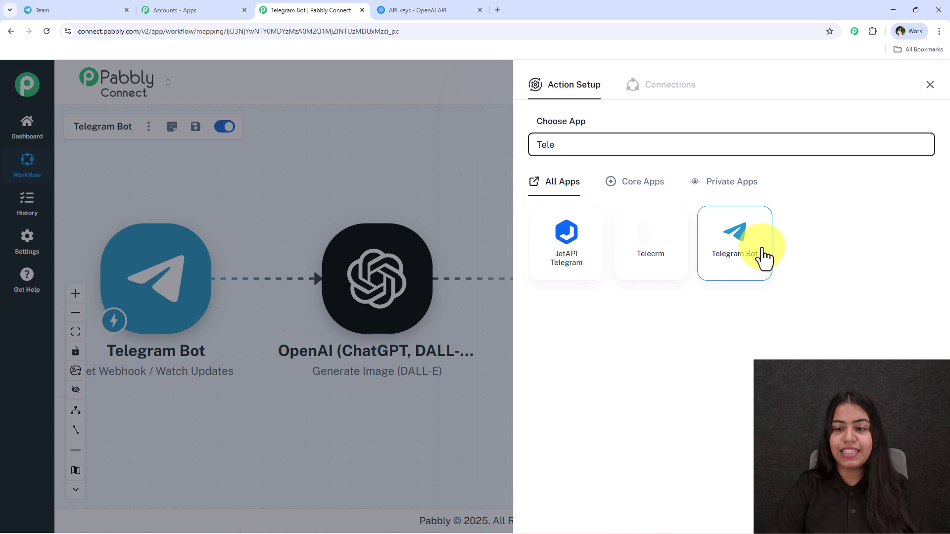
pyautogui.click(759, 250)
pyautogui.click(614, 207)
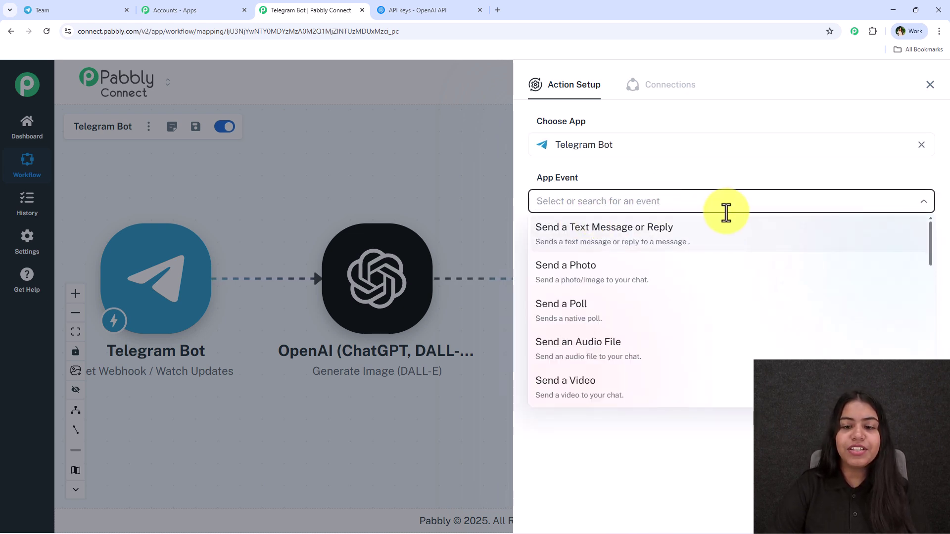
pyautogui.click(702, 283)
# Step: Link the photo action to the existing Telegram Bot connection and save
pyautogui.click(564, 242)
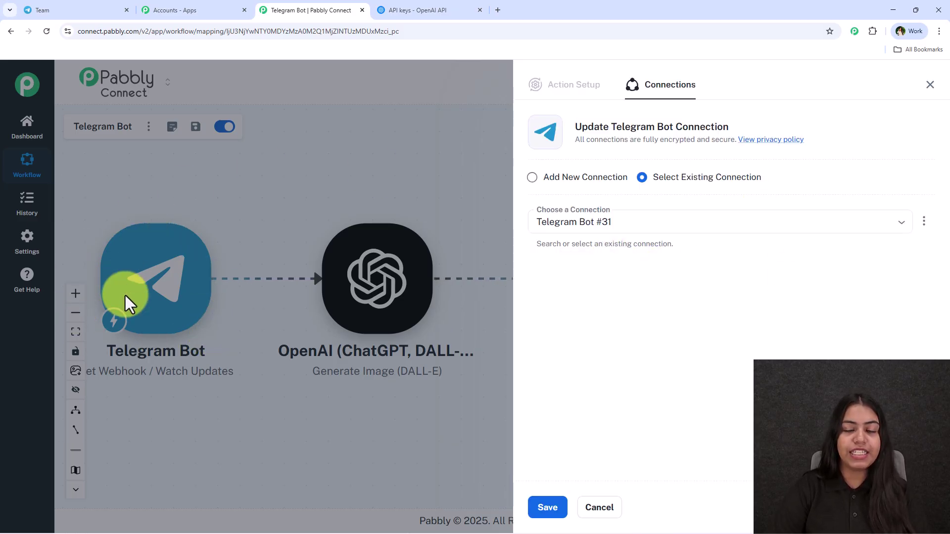
pyautogui.moveTo(655, 178); pyautogui.dragTo(774, 180)
pyautogui.click(547, 510)
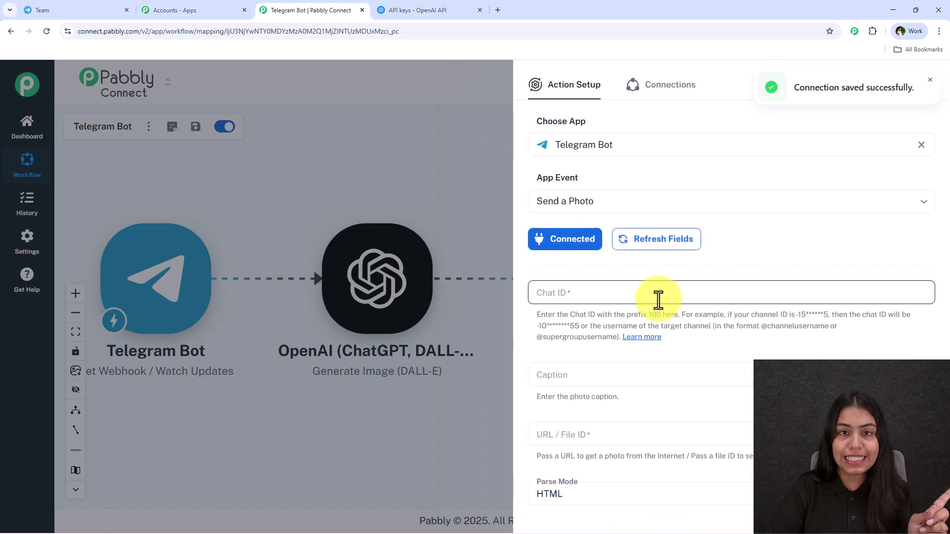
pyautogui.click(691, 296)
pyautogui.click(717, 276)
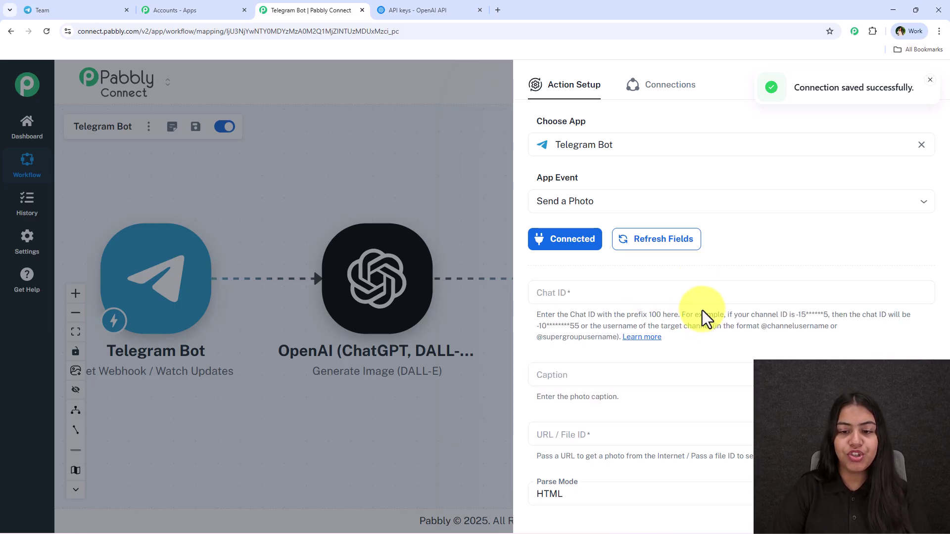
pyautogui.scroll(-2, 705, 317)
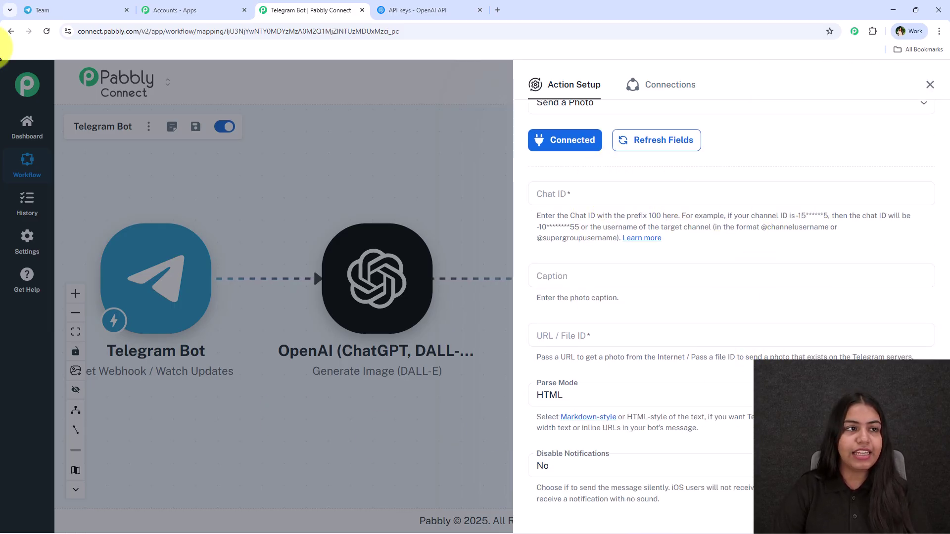
# Step: Select and copy the chat ID number at the end of the Team group's Telegram Web address
pyautogui.click(58, 10)
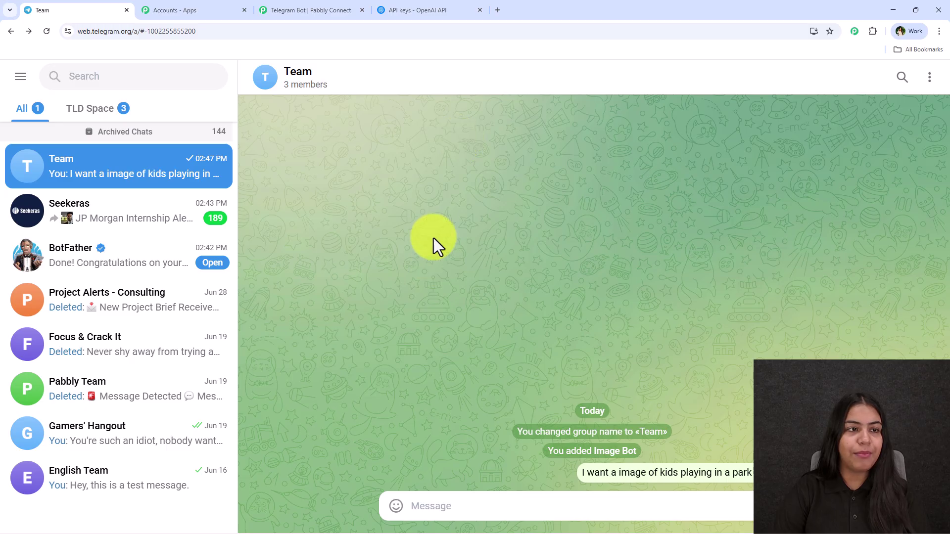
pyautogui.click(238, 31)
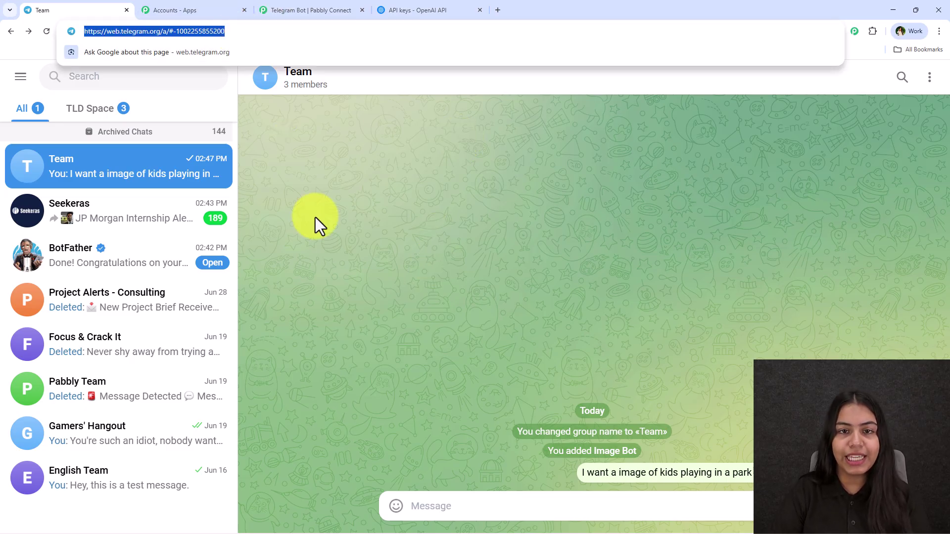
pyautogui.click(317, 222)
pyautogui.doubleClick(239, 31)
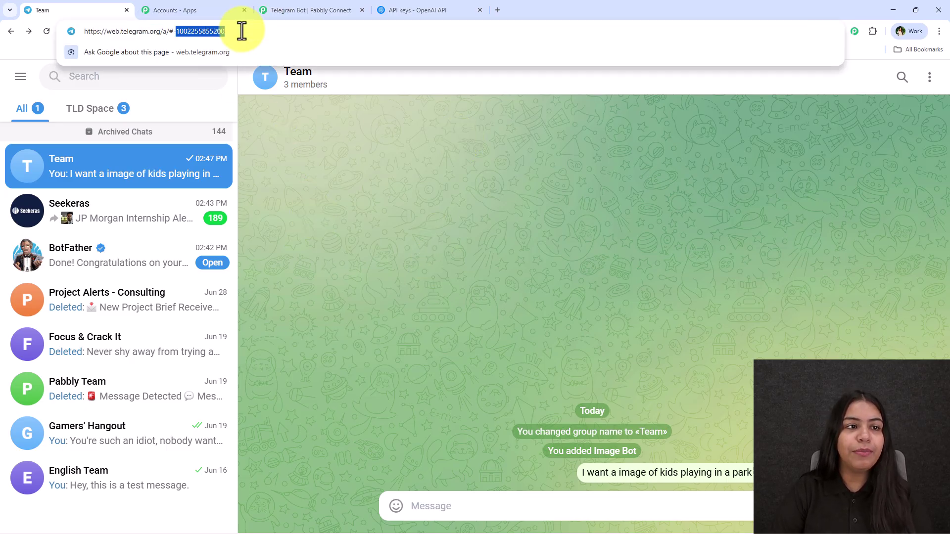
pyautogui.click(163, 32)
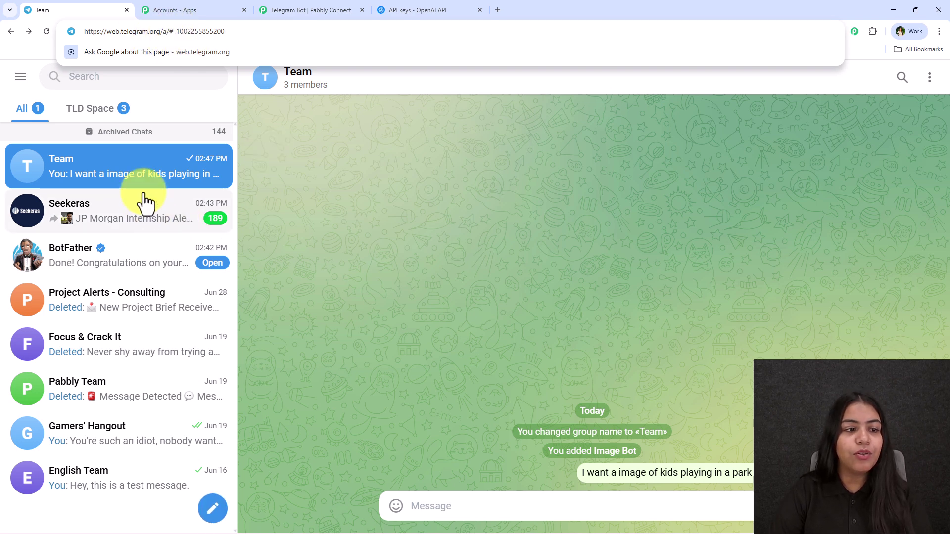
pyautogui.click(423, 203)
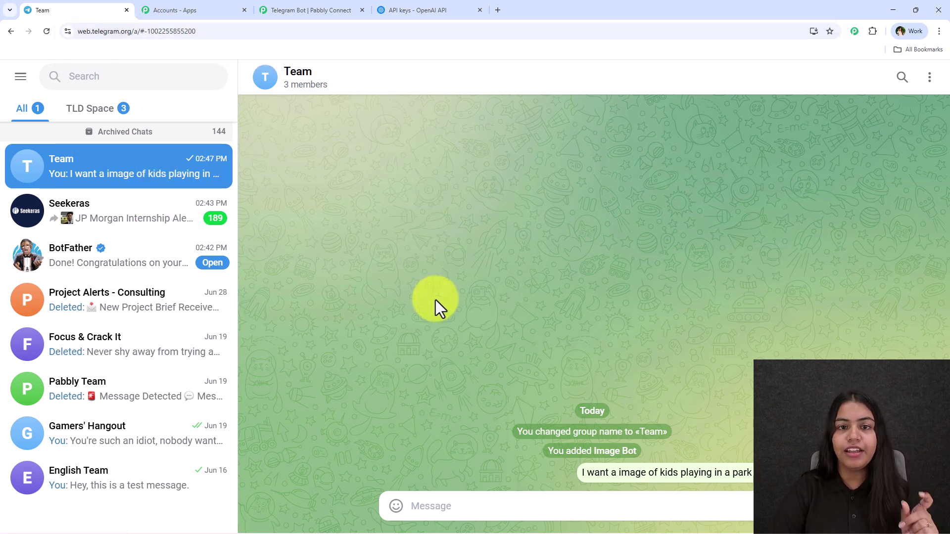
pyautogui.click(210, 31)
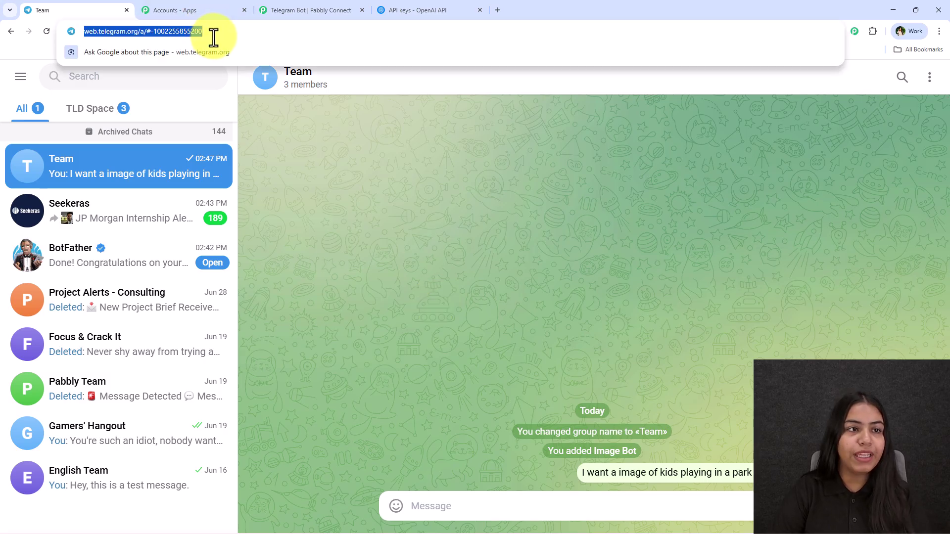
pyautogui.moveTo(253, 33); pyautogui.dragTo(174, 33)
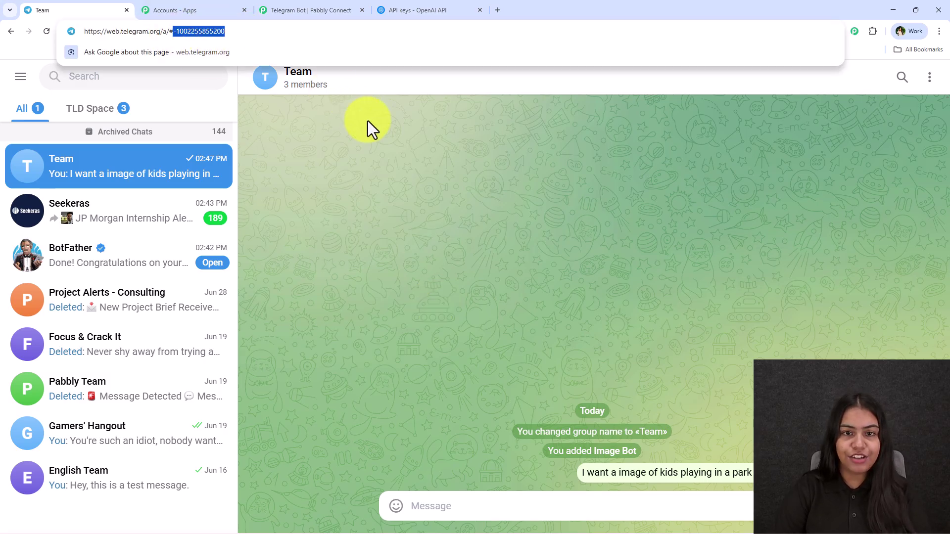
pyautogui.click(405, 242)
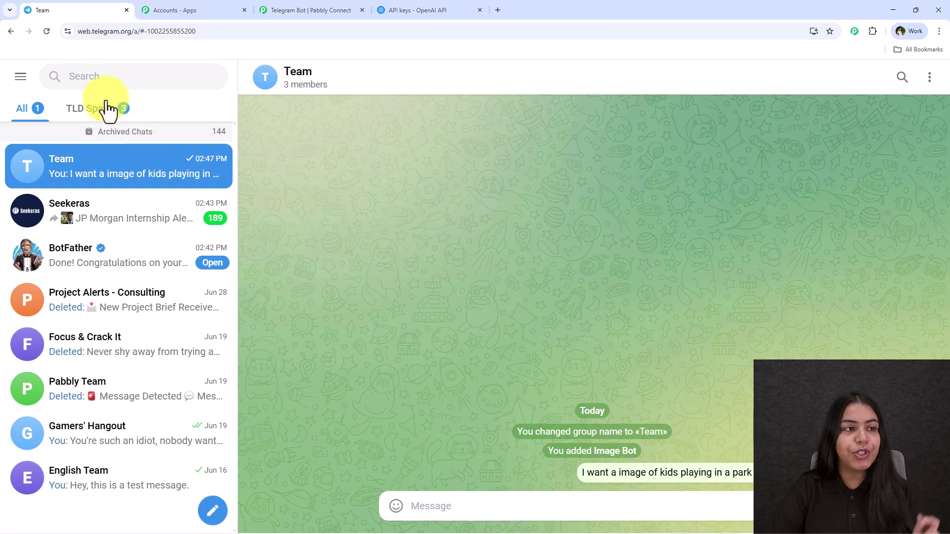
pyautogui.click(20, 79)
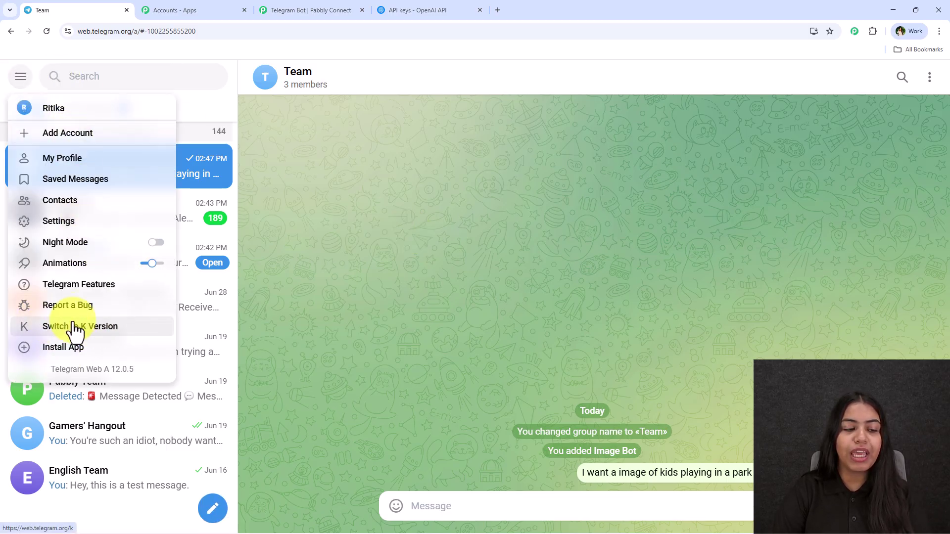
pyautogui.click(468, 352)
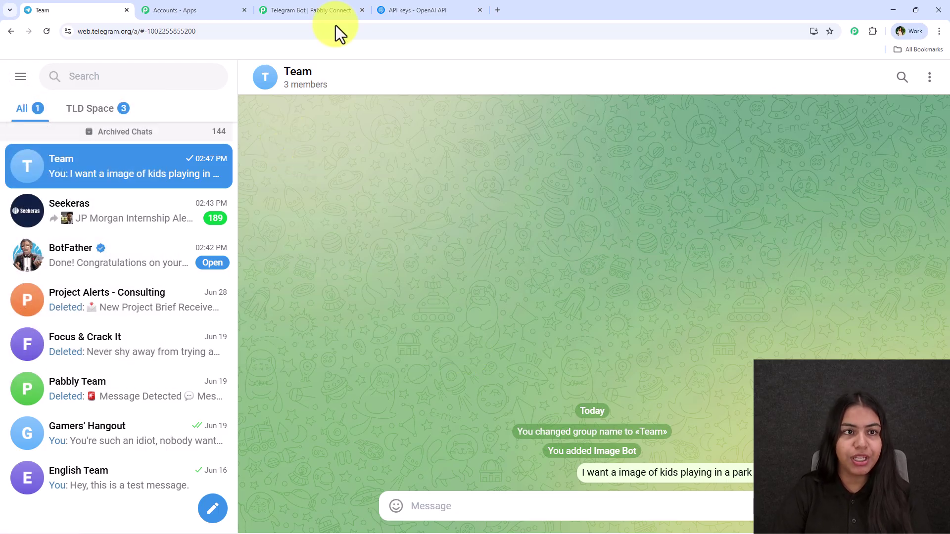
pyautogui.moveTo(196, 31); pyautogui.dragTo(144, 33)
pyautogui.hotkey('ctrl', 'c')
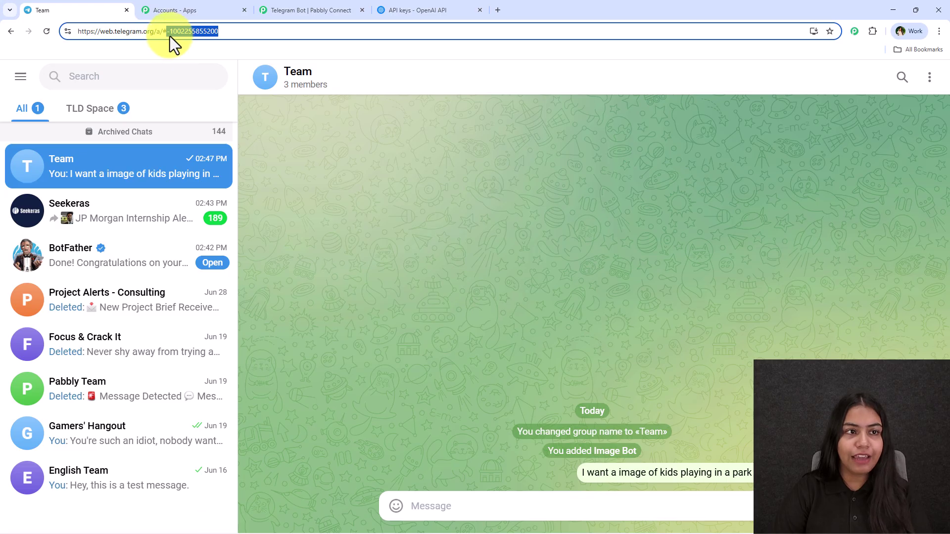
# Step: Paste the Team group's chat ID into the Send a Photo Chat ID field
pyautogui.click(317, 10)
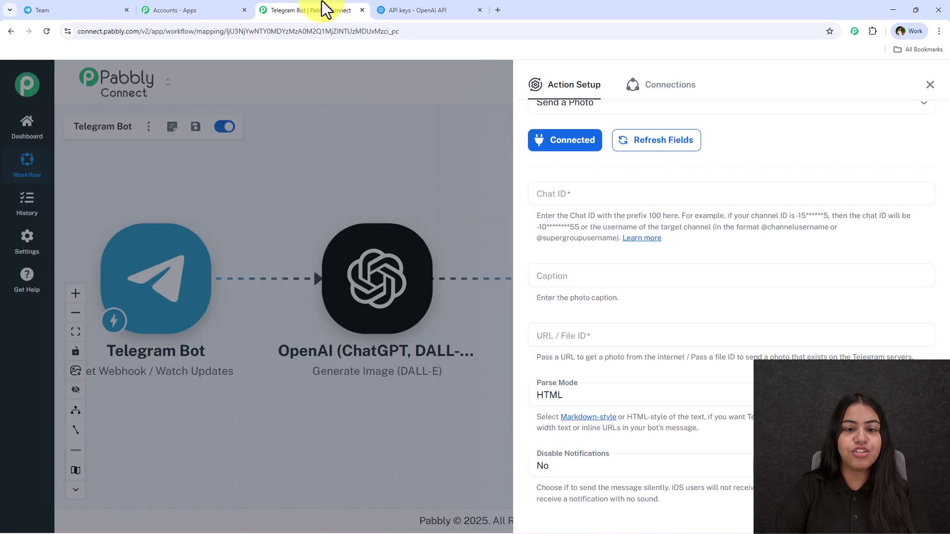
pyautogui.click(571, 193)
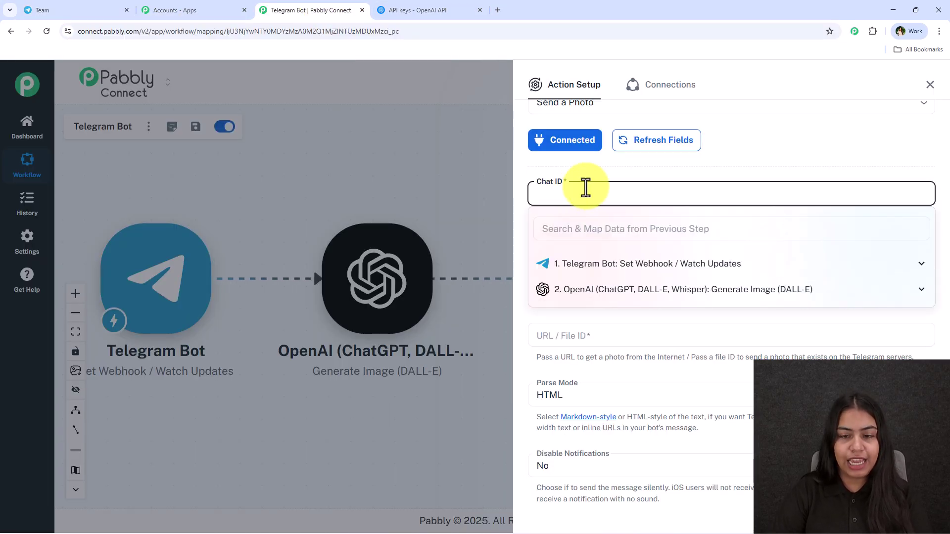
pyautogui.hotkey('ctrl', 'v')
pyautogui.click(584, 195)
pyautogui.doubleClick(584, 198)
pyautogui.click(555, 201)
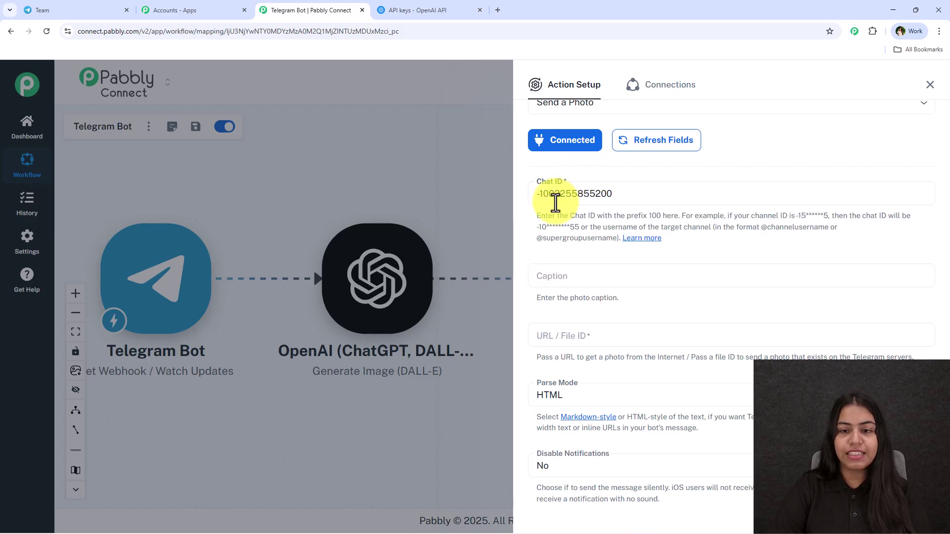
# Step: Clear the photo Caption field
pyautogui.click(597, 269)
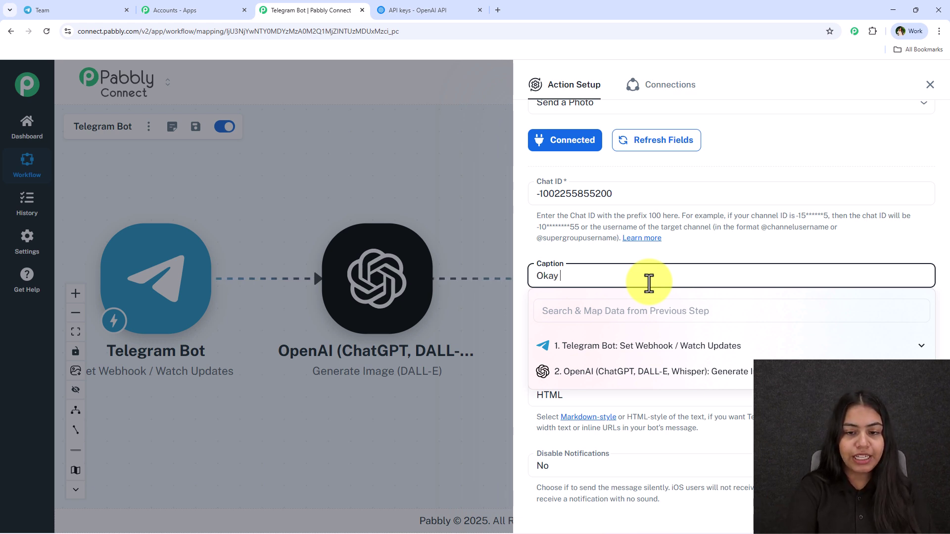
pyautogui.hotkey('ctrl', 'a')
pyautogui.press('BackSpace')
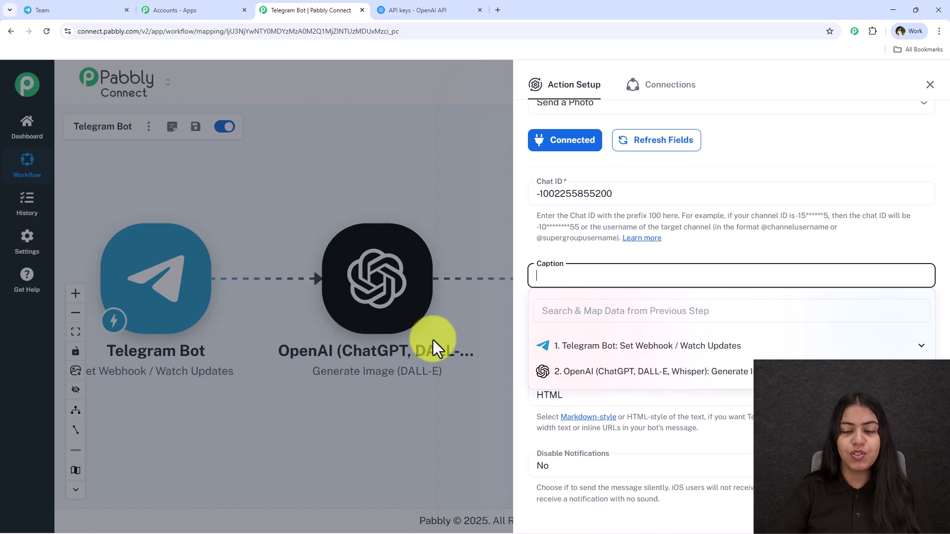
# Step: Map the OpenAI step's '2. data 0 url' into the photo URL / File ID field
pyautogui.click(625, 250)
pyautogui.scroll(-2, 626, 251)
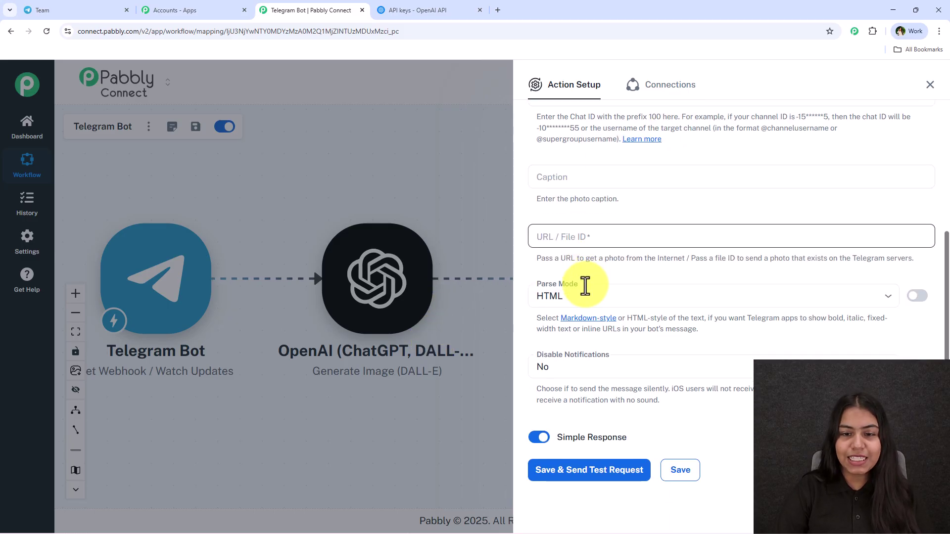
pyautogui.click(539, 239)
pyautogui.click(618, 332)
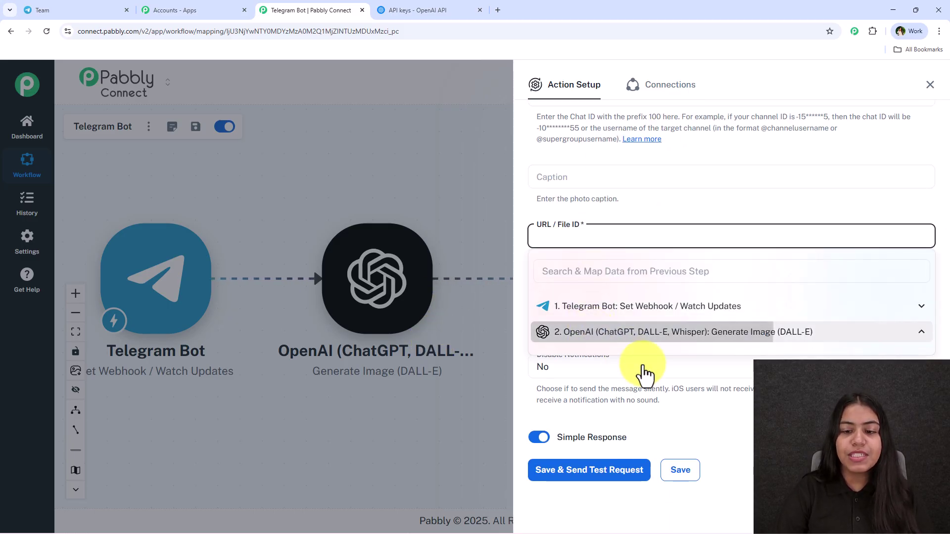
pyautogui.click(668, 399)
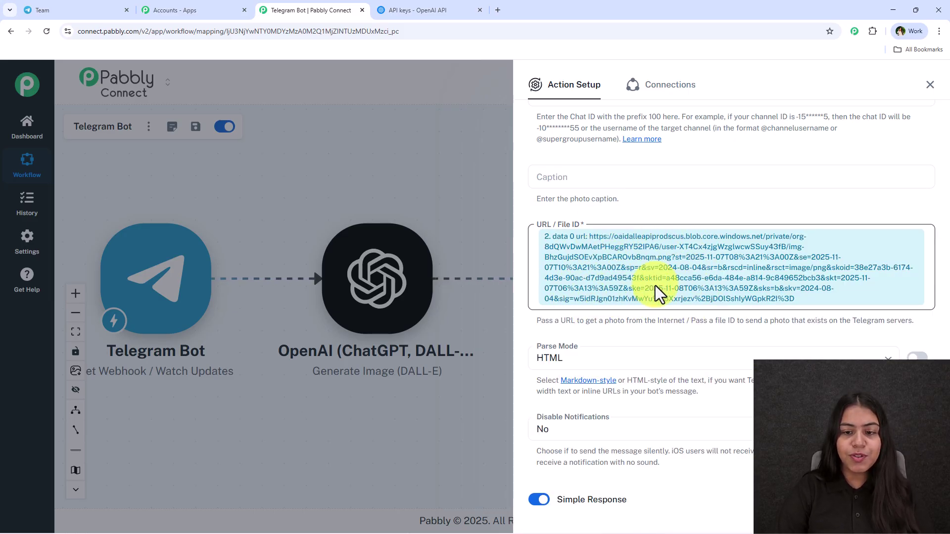
# Step: Set Parse Mode to Markdown and keep Disable Notifications at No
pyautogui.click(581, 360)
pyautogui.click(640, 364)
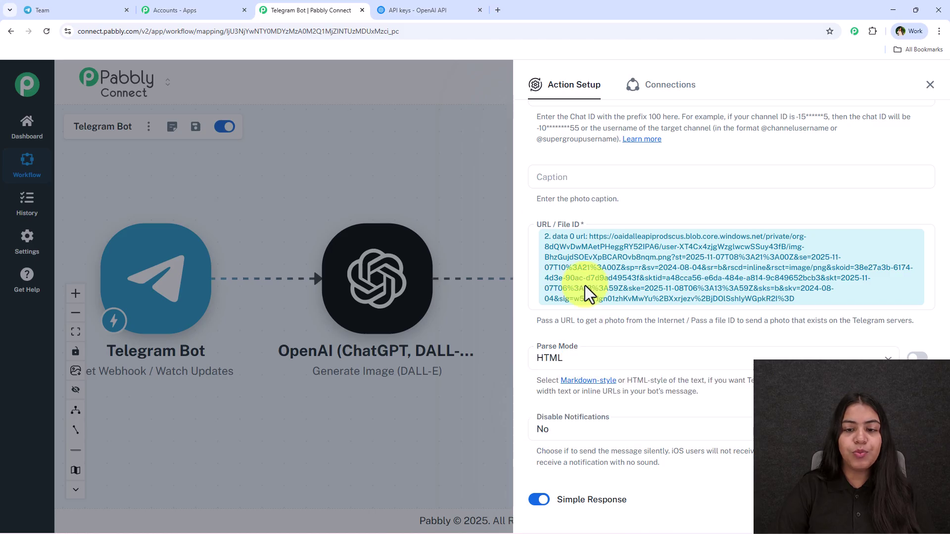
pyautogui.click(563, 182)
pyautogui.click(616, 358)
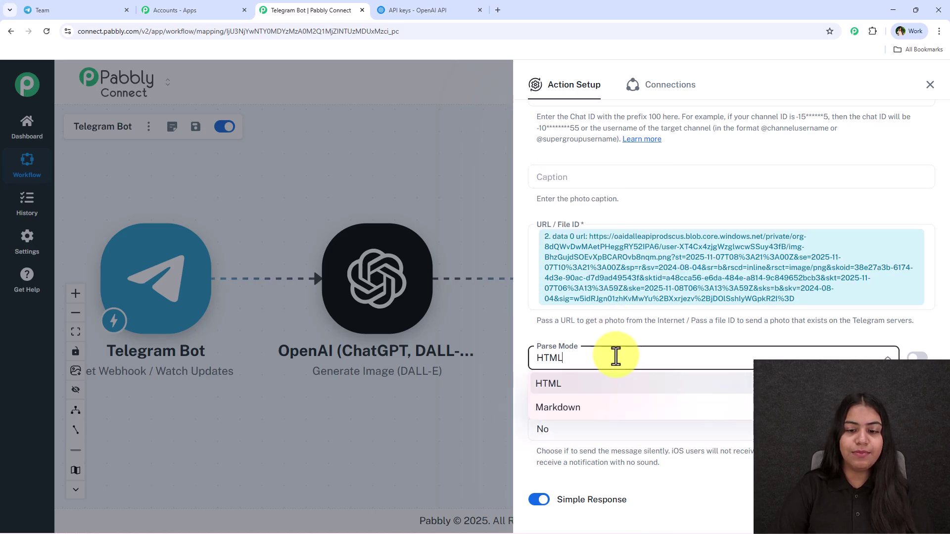
pyautogui.click(596, 405)
pyautogui.scroll(-1, 623, 411)
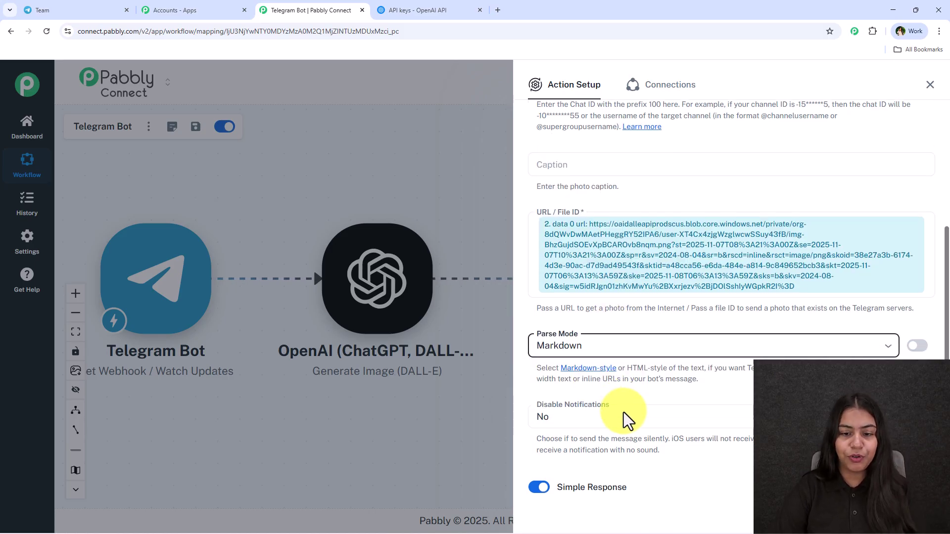
pyautogui.click(658, 361)
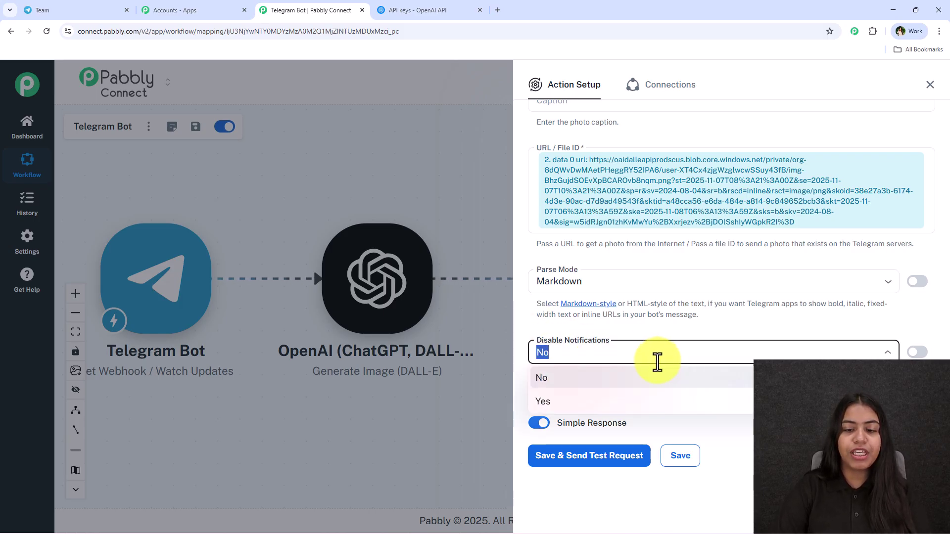
pyautogui.click(604, 378)
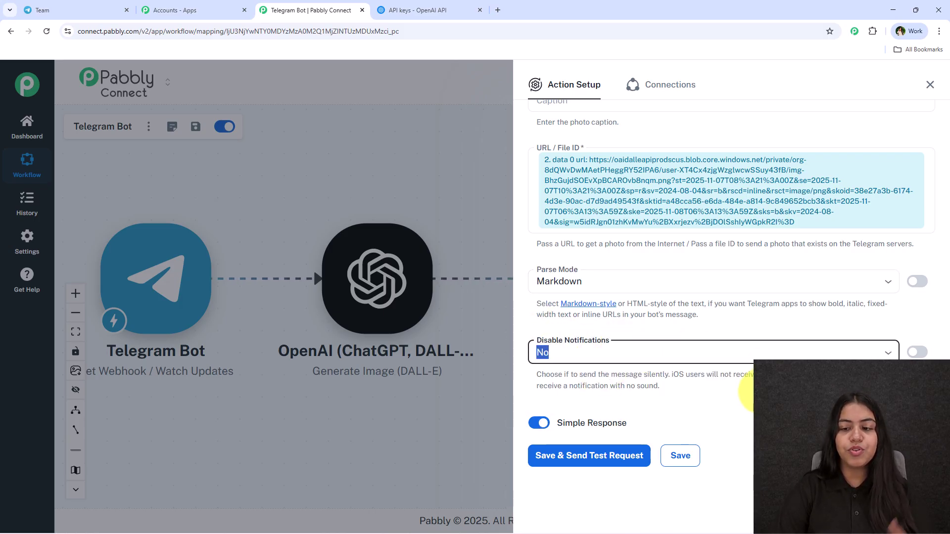
pyautogui.click(678, 358)
pyautogui.click(678, 376)
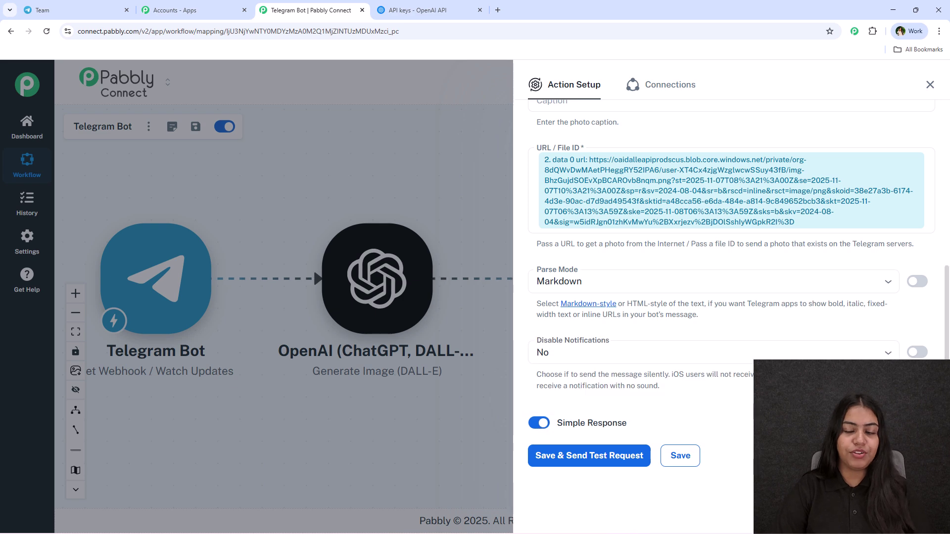
pyautogui.scroll(-5, 661, 251)
# Step: Save the Send a Photo step and send a test request, then close the panel
pyautogui.click(623, 456)
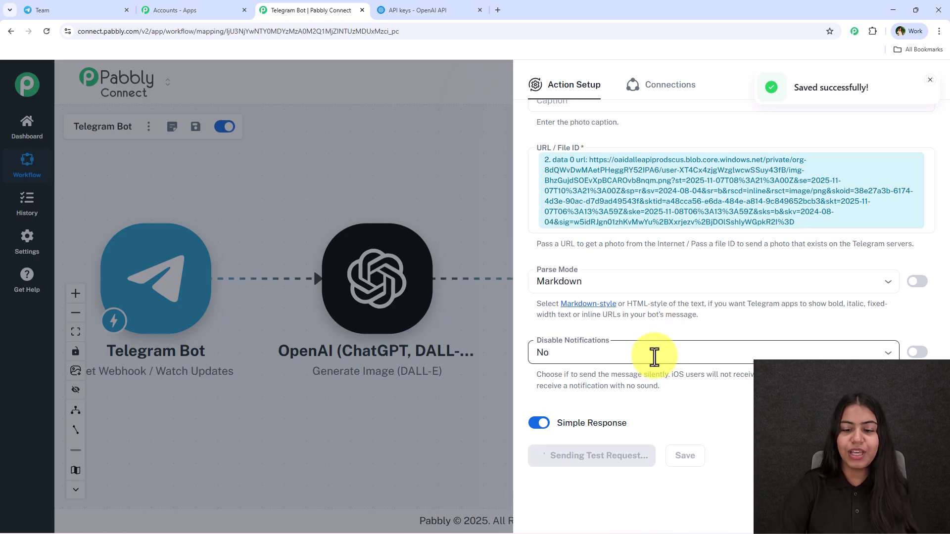
pyautogui.scroll(-6, 648, 360)
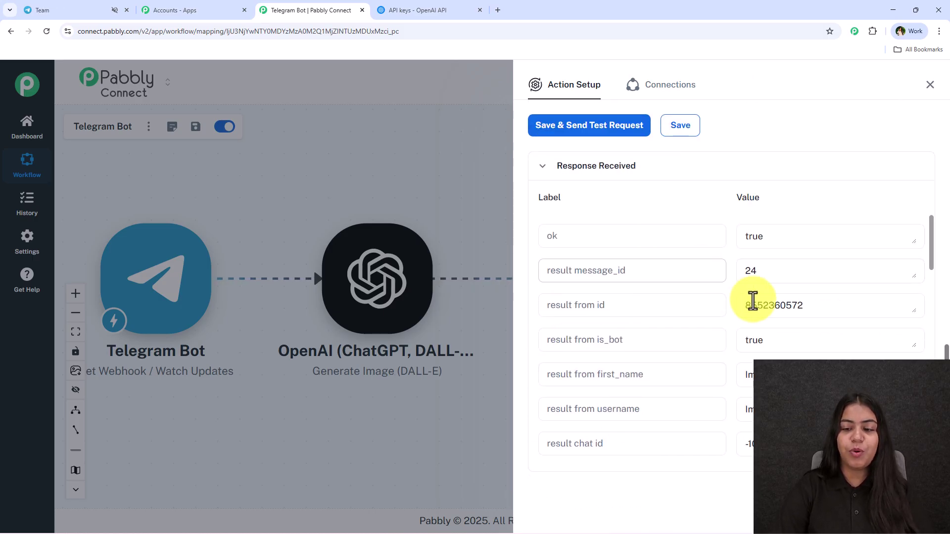
pyautogui.click(929, 87)
pyautogui.doubleClick(508, 197)
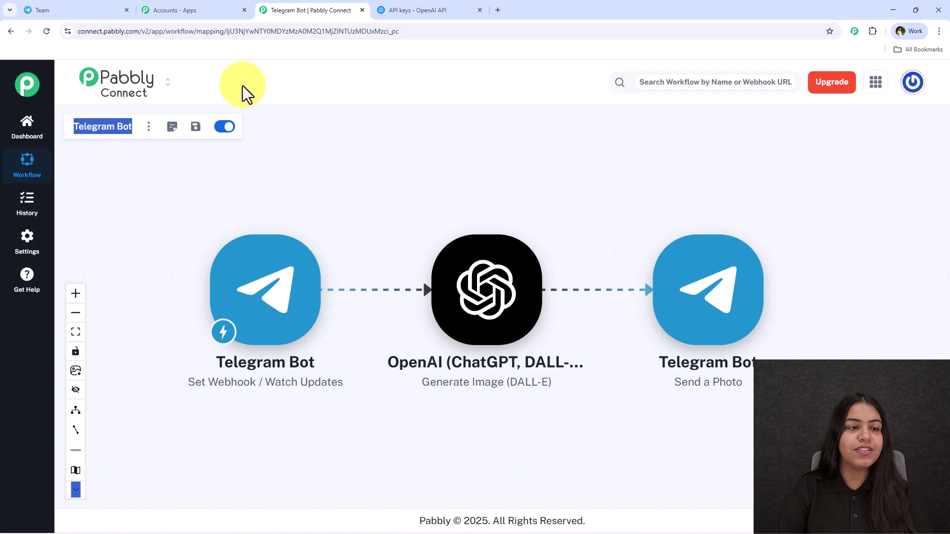
pyautogui.hotkey('ctrl', '1')
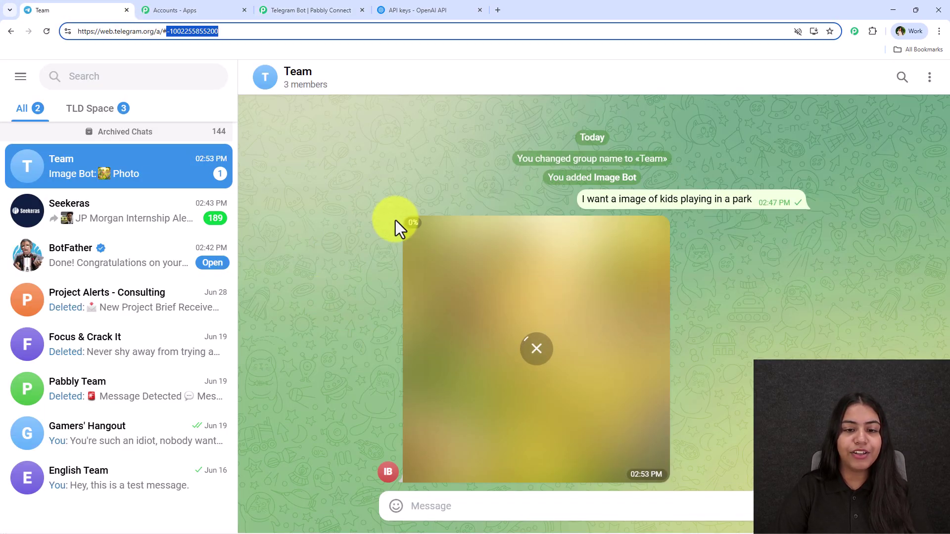
# Step: Send 'I want a image of a single kid playing in a park' in the Team group chat
pyautogui.click(331, 301)
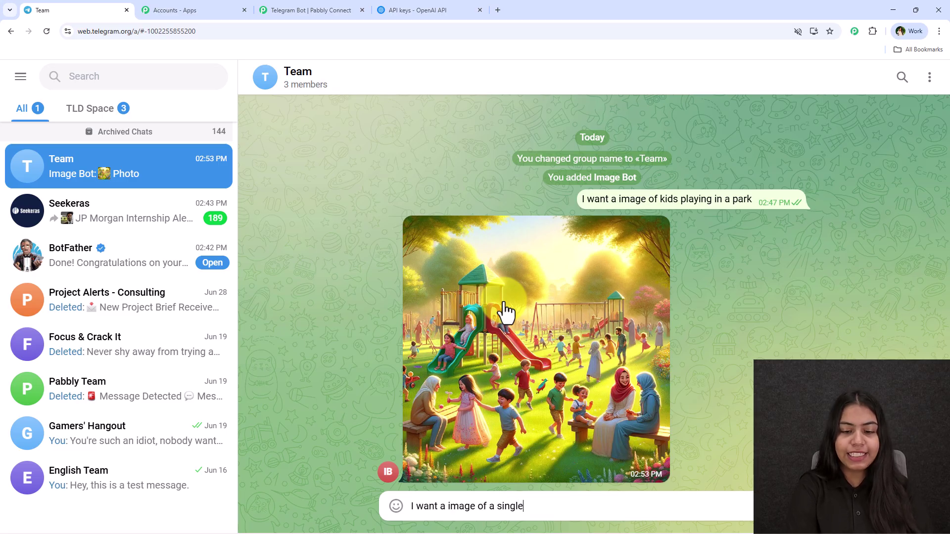
pyautogui.write('kid playing in a park')
pyautogui.press('Return')
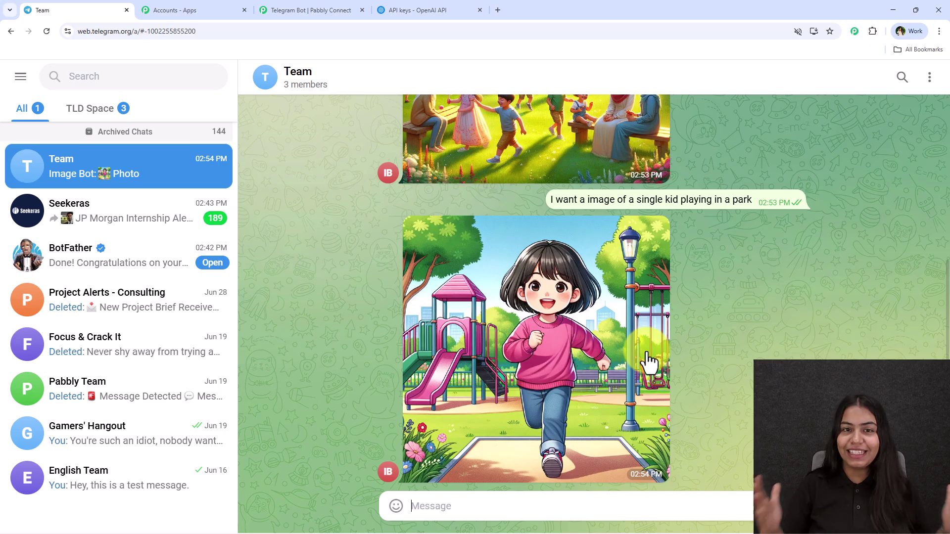
pyautogui.click(364, 9)
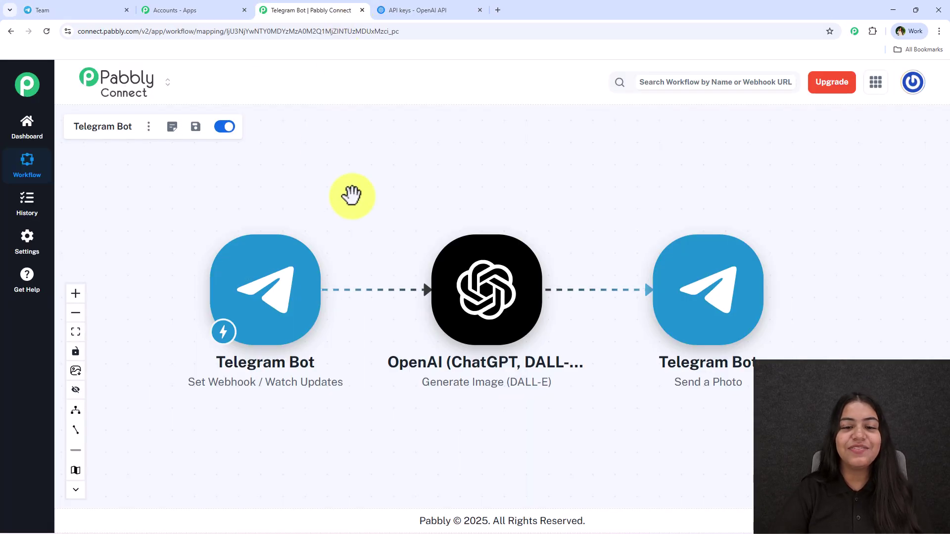
pyautogui.scroll(2, 389, 228)
pyautogui.scroll(-1, 389, 213)
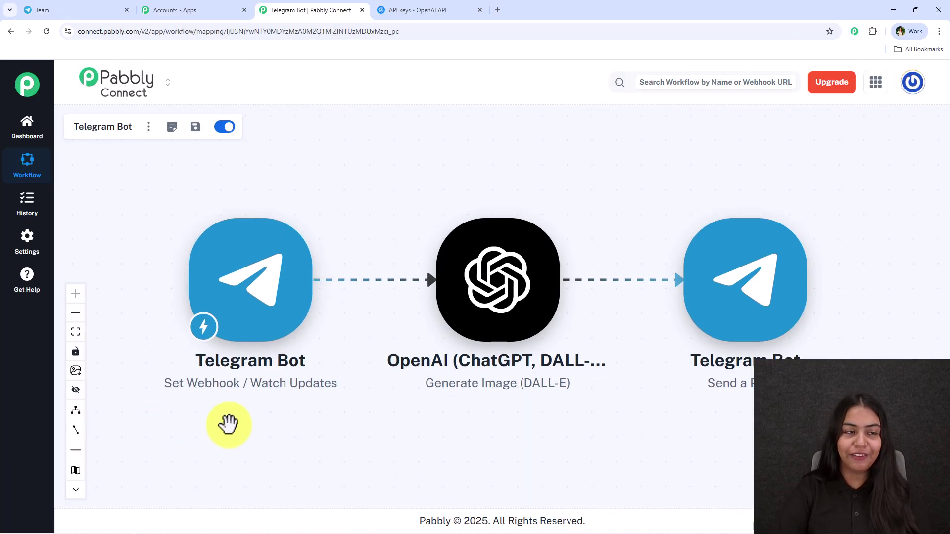
pyautogui.click(63, 9)
pyautogui.scroll(5, 392, 286)
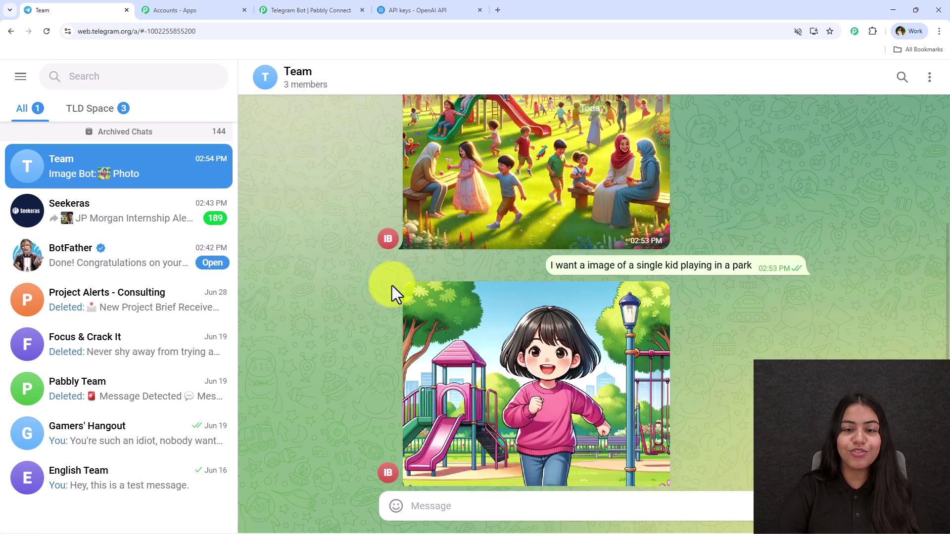
pyautogui.scroll(-5, 391, 290)
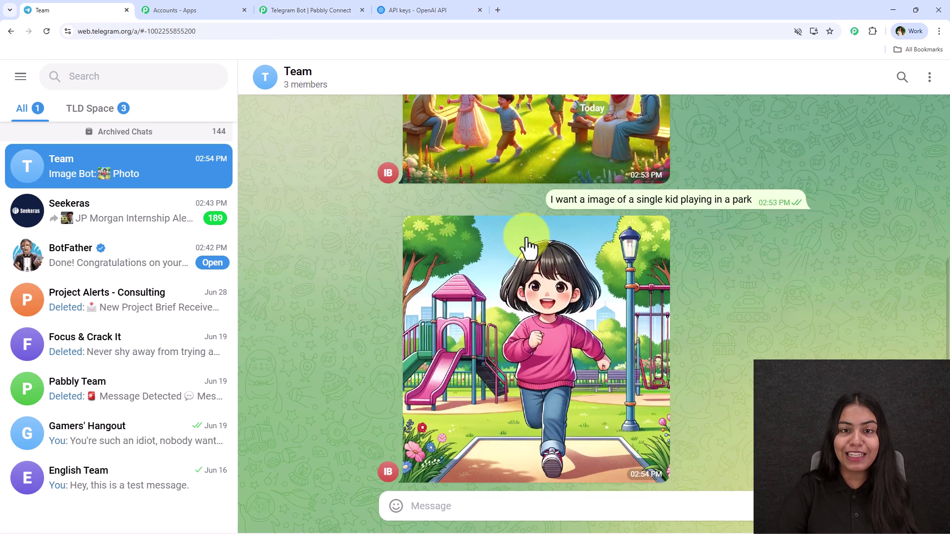
pyautogui.click(287, 10)
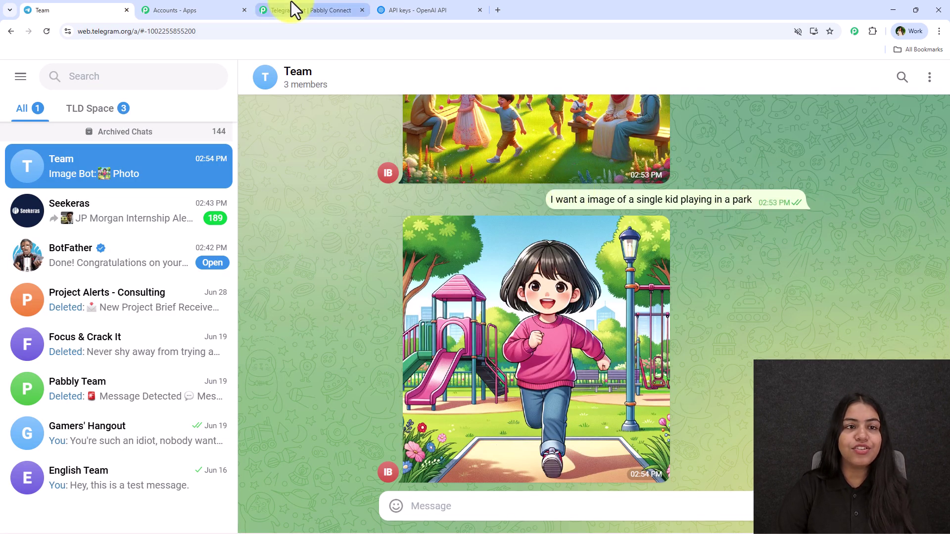
pyautogui.click(292, 4)
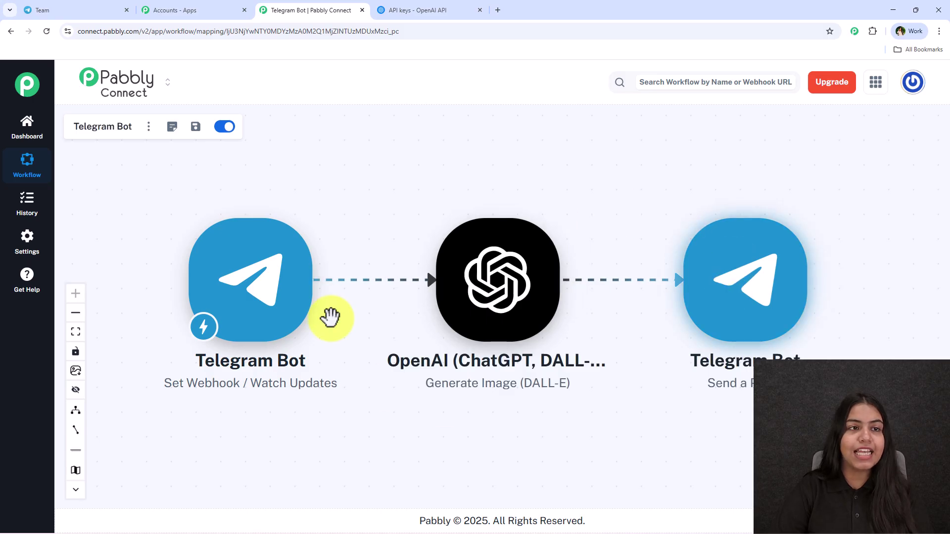
pyautogui.click(115, 5)
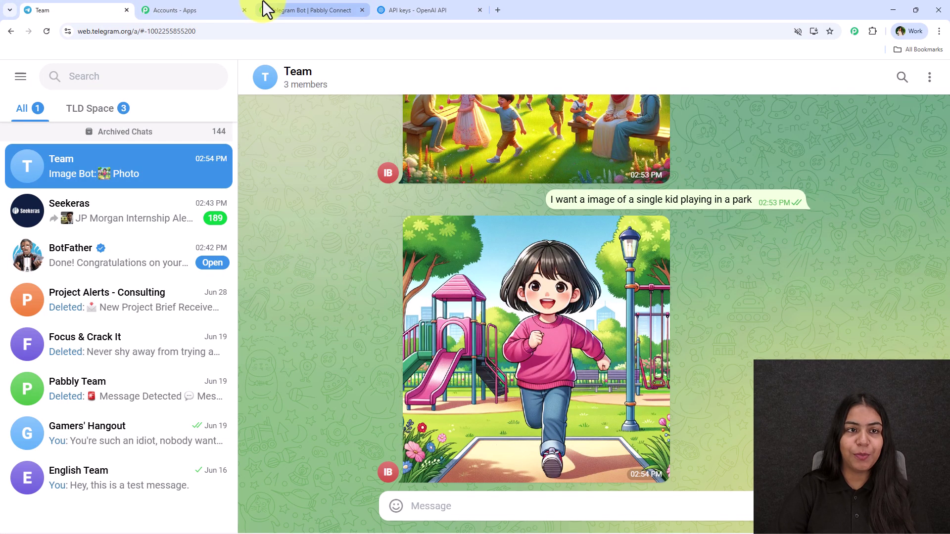
pyautogui.click(299, 9)
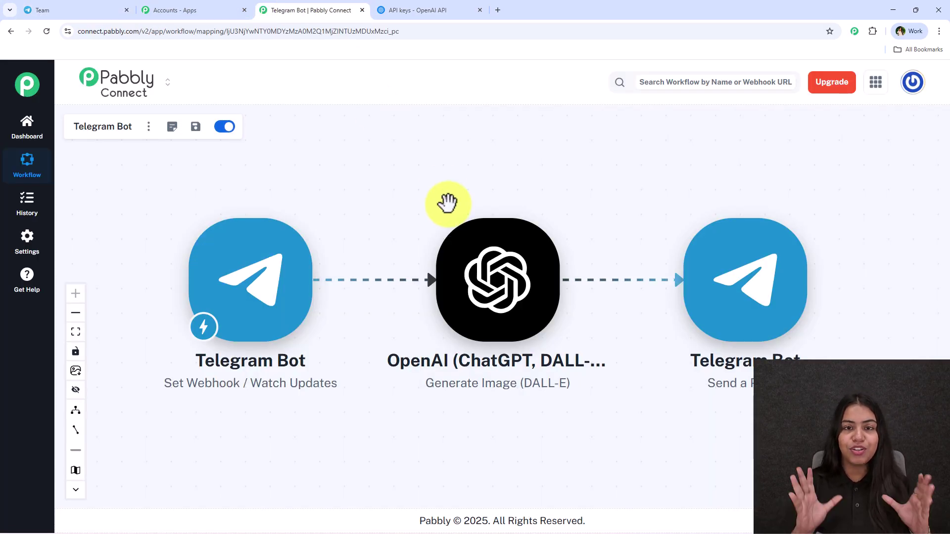